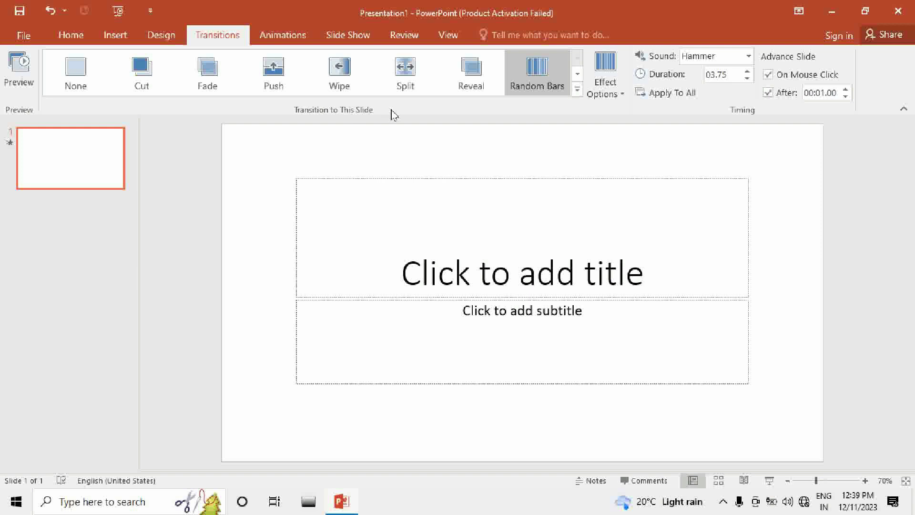
Step: Apply the Drape transition at 02.00 duration and play the show through to its end
{"action": "left_click", "coordinate": [577, 90]}
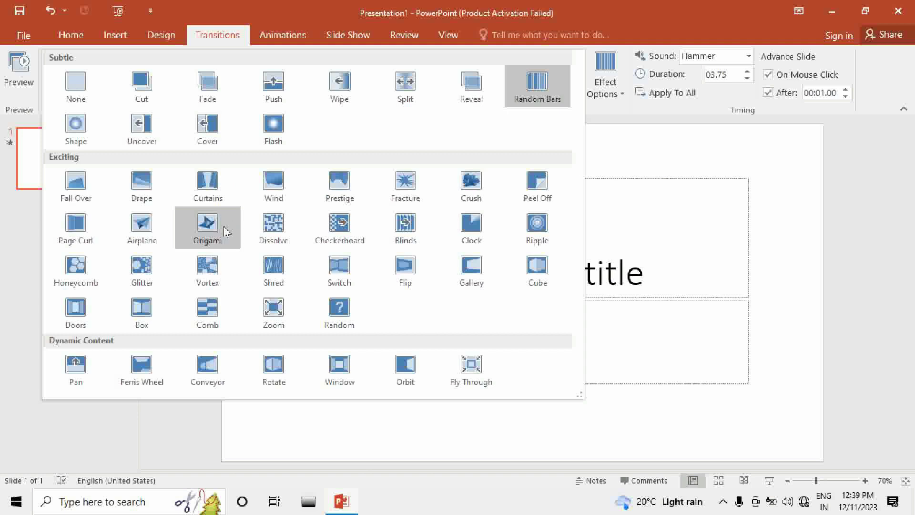
{"action": "left_click", "coordinate": [147, 192]}
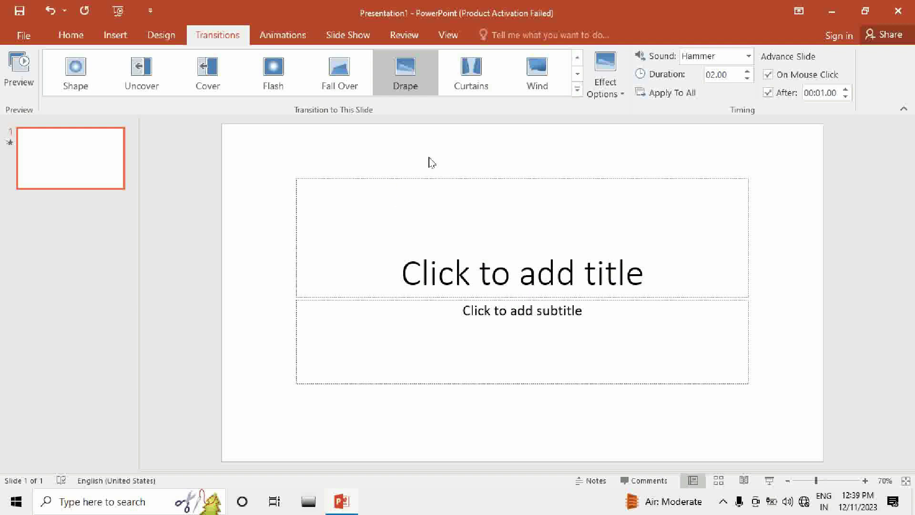
{"action": "left_click", "coordinate": [347, 37]}
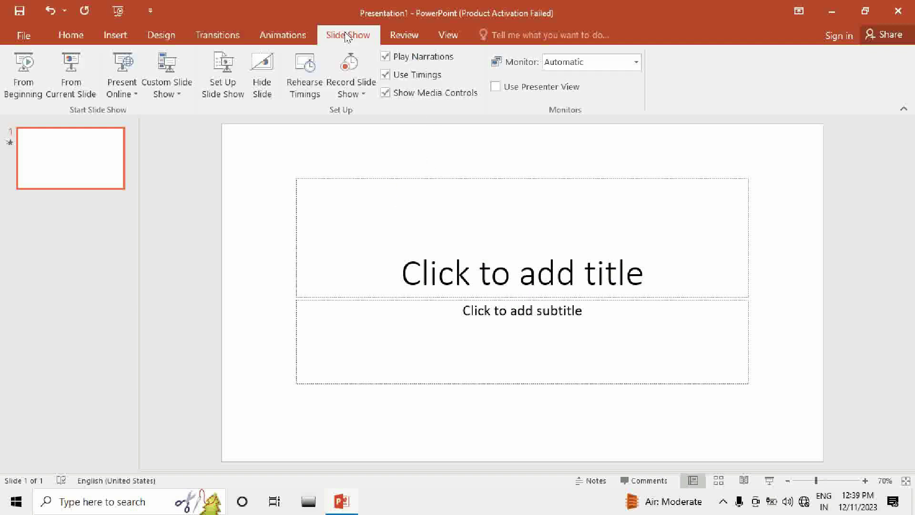
{"action": "left_click", "coordinate": [38, 64]}
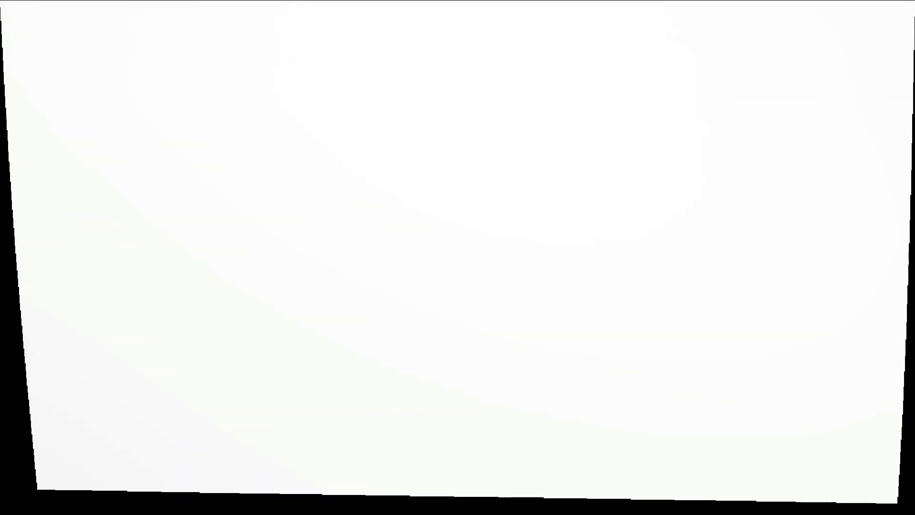
{"action": "left_click", "coordinate": [259, 364]}
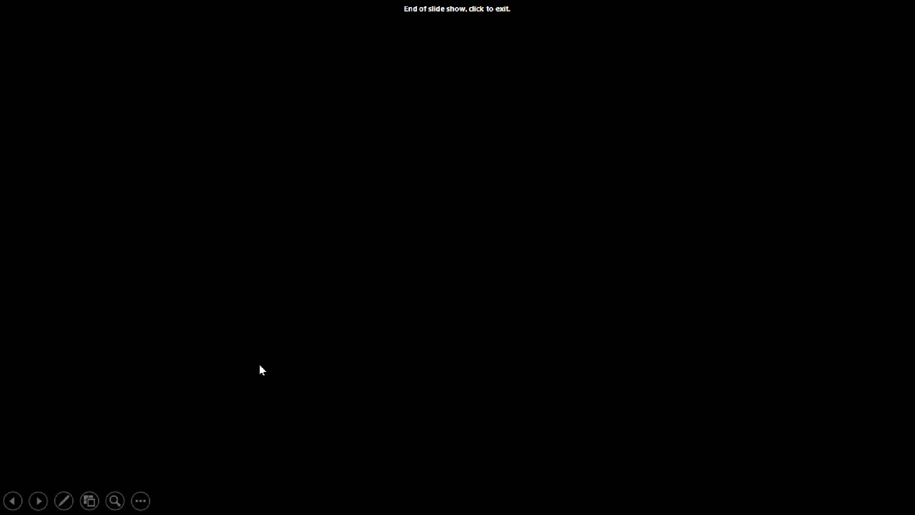
{"action": "left_click", "coordinate": [260, 364]}
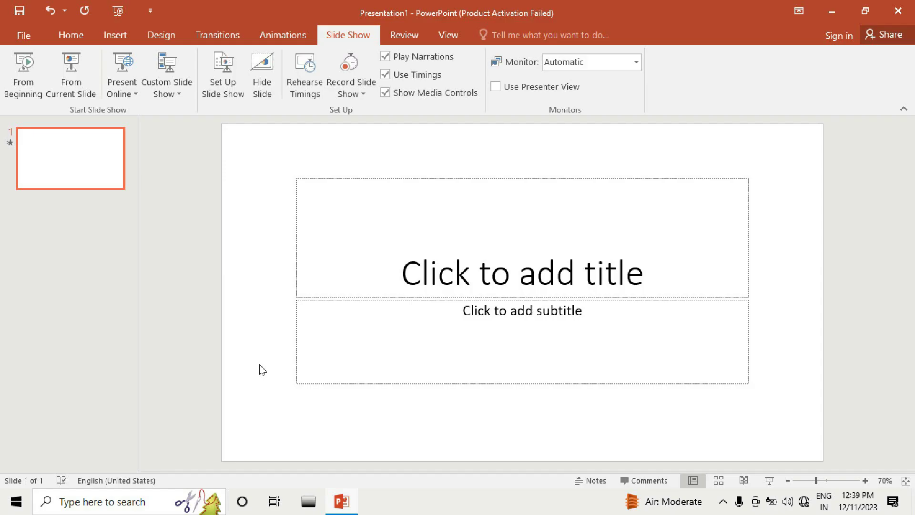
Step: Switch the slide's transition to Origami with a 03.25 duration
{"action": "left_click", "coordinate": [212, 39]}
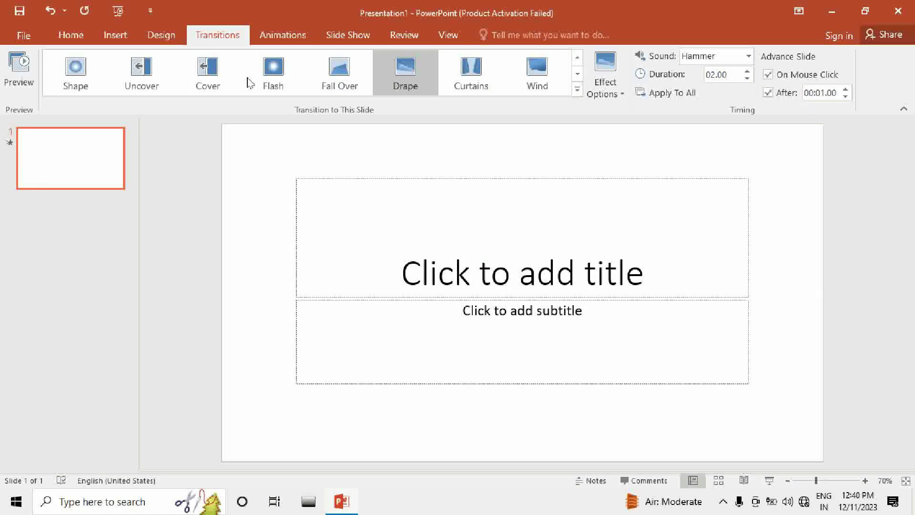
{"action": "left_click", "coordinate": [577, 91]}
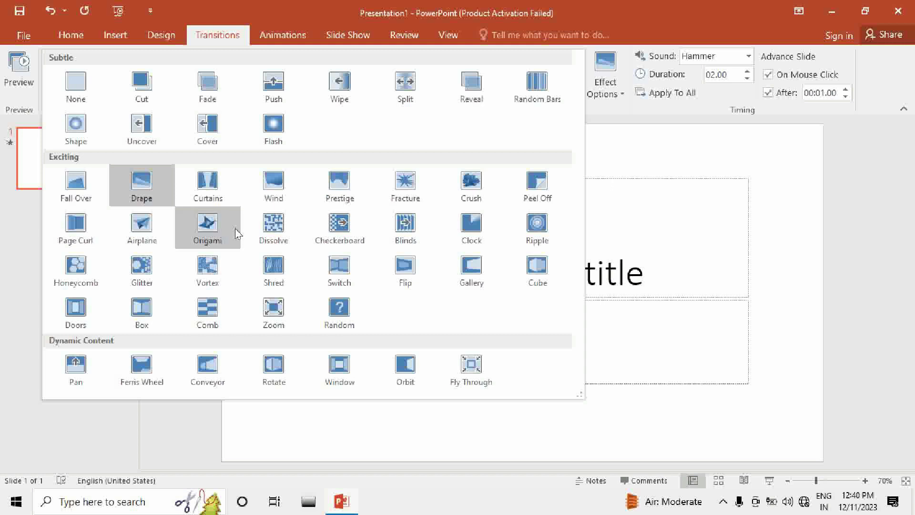
{"action": "key", "text": "Escape"}
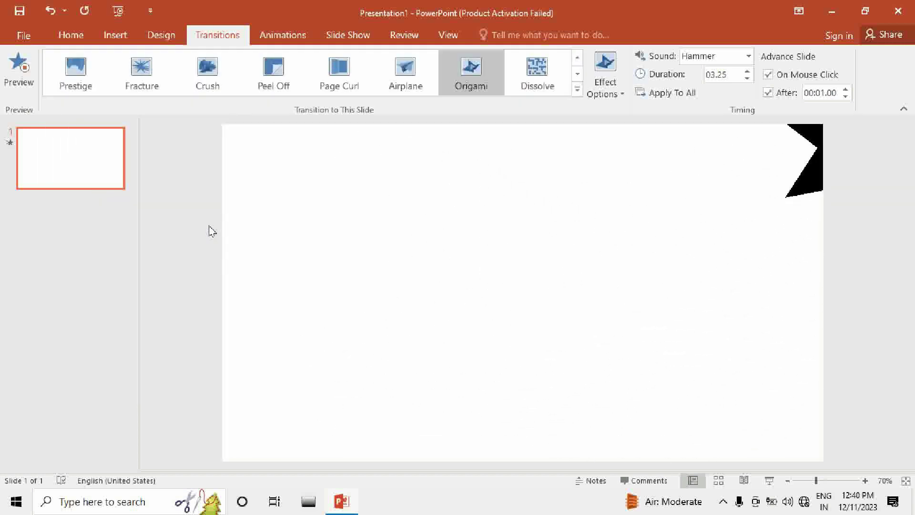
Step: Play the slide show from the beginning and exit back to editing
{"action": "left_click", "coordinate": [348, 37]}
{"action": "left_click", "coordinate": [23, 72]}
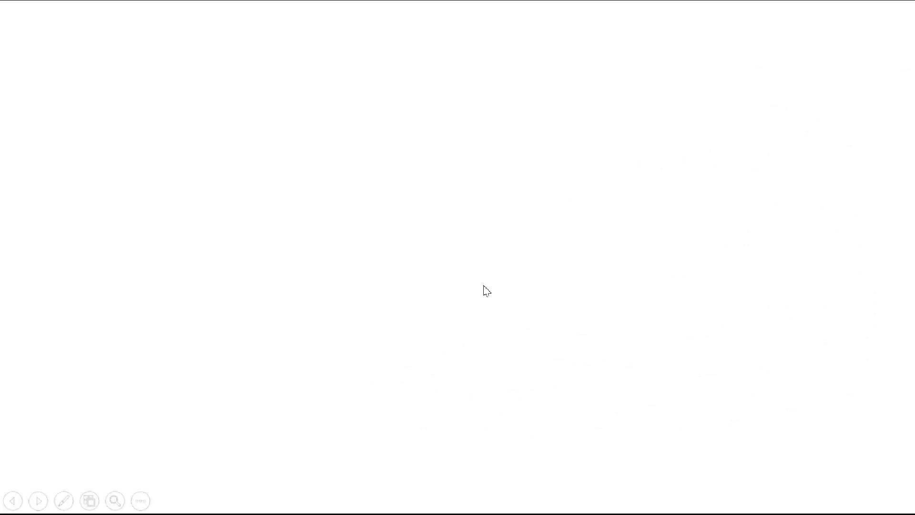
{"action": "left_click", "coordinate": [486, 290]}
{"action": "left_click", "coordinate": [479, 281]}
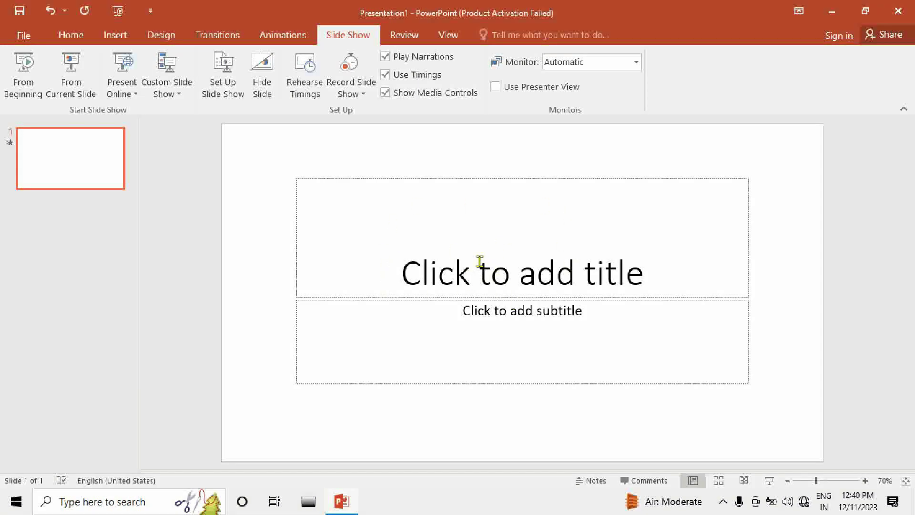
Step: Enter the presenter's full name in the title placeholder, correcting a typo
{"action": "left_click", "coordinate": [501, 267]}
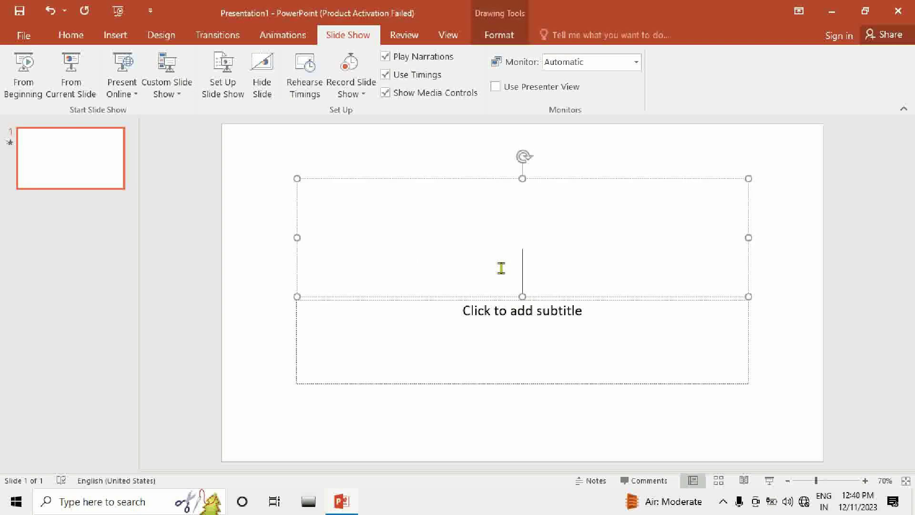
{"action": "type", "text": "A"}
{"action": "type", "text": "nriddh"}
{"action": "key", "text": "BackSpace"}
{"action": "key", "text": "BackSpace"}
{"action": "key", "text": "BackSpace"}
{"action": "key", "text": "BackSpace"}
{"action": "type", "text": "iruddha kumar"}
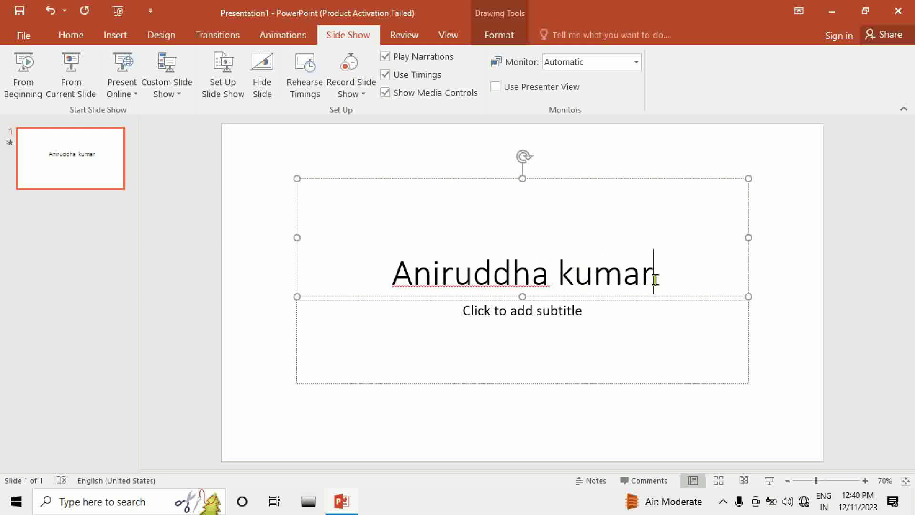
Step: Format the whole title text bold, 88 pt and blue
{"action": "left_click_drag", "start_coordinate": [654, 275], "coordinate": [431, 275]}
{"action": "left_click", "coordinate": [71, 36]}
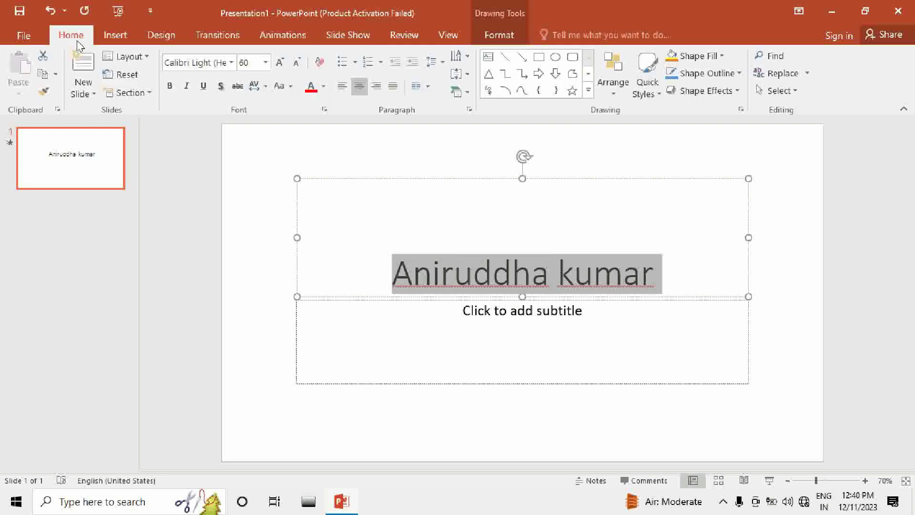
{"action": "left_click", "coordinate": [169, 86]}
{"action": "left_click", "coordinate": [287, 57]}
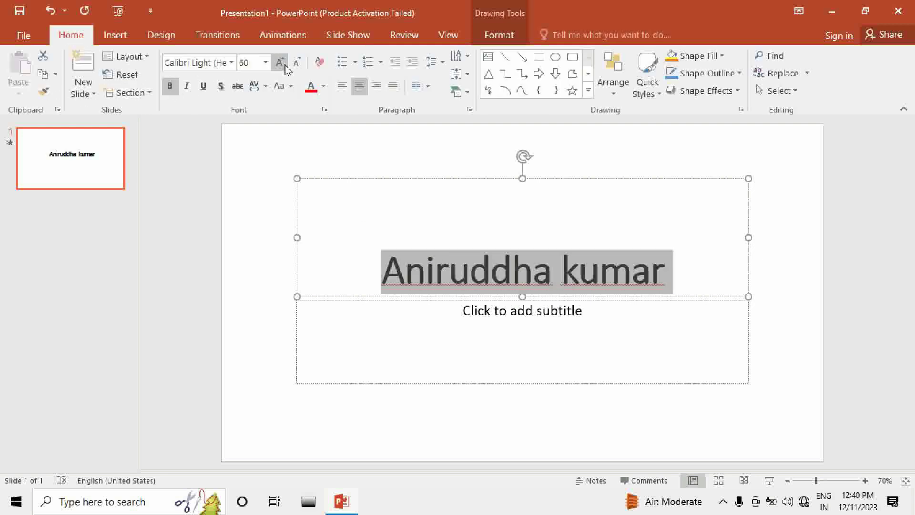
{"action": "left_click", "coordinate": [286, 57]}
{"action": "left_click", "coordinate": [286, 57]}
{"action": "left_click", "coordinate": [286, 57]}
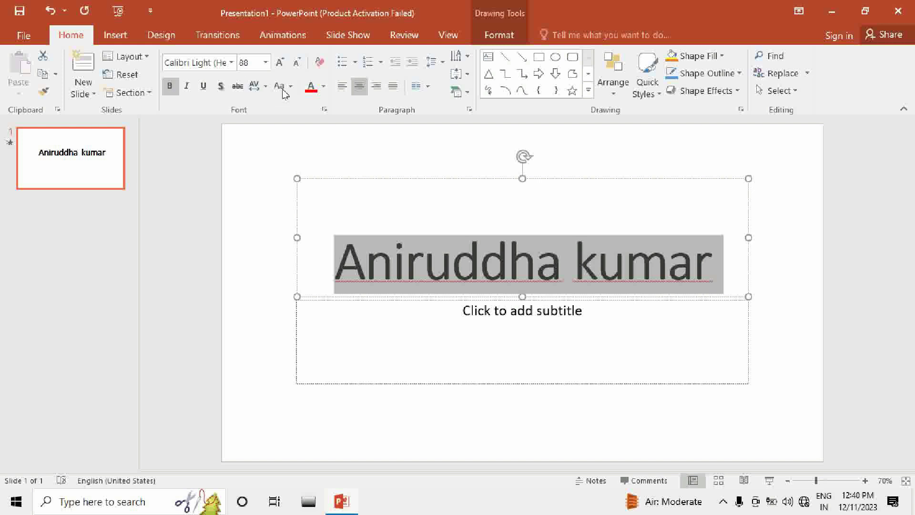
{"action": "left_click", "coordinate": [311, 86]}
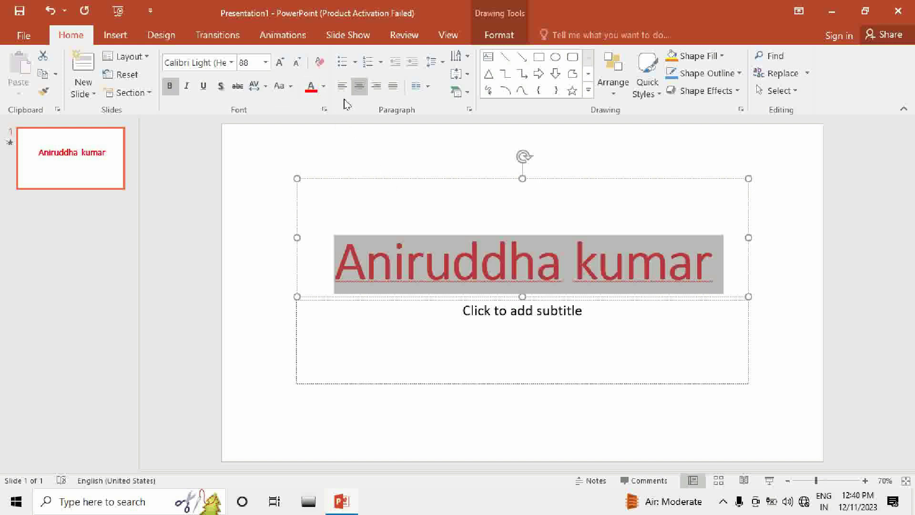
{"action": "left_click", "coordinate": [323, 87]}
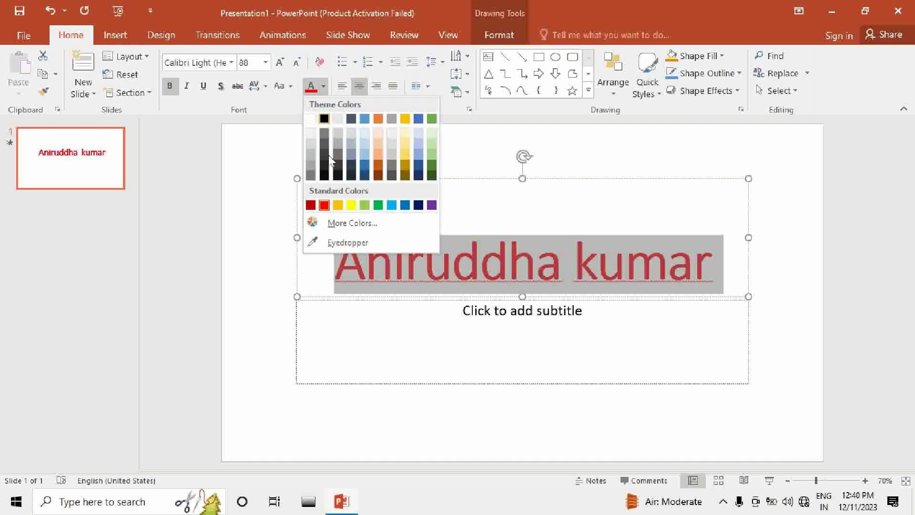
{"action": "left_click", "coordinate": [404, 205]}
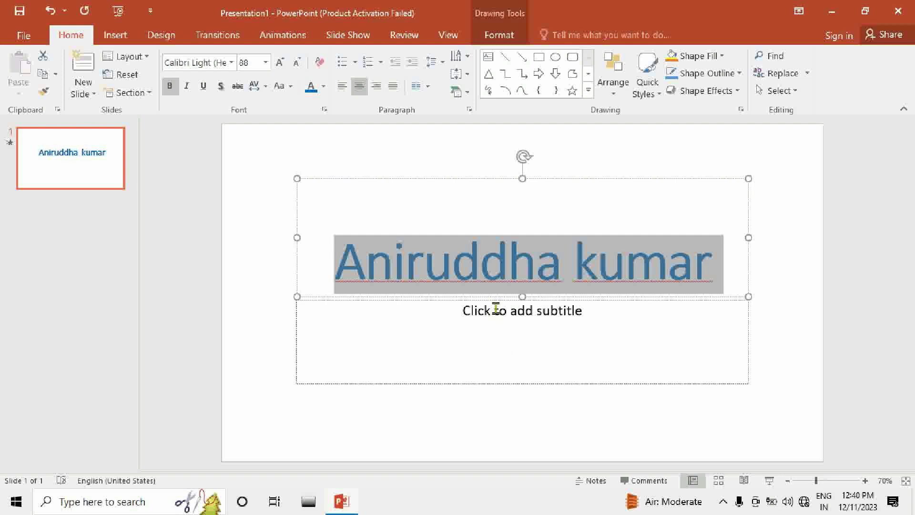
Step: Deselect the title and place the insertion point at its end
{"action": "left_click", "coordinate": [505, 255]}
{"action": "left_click", "coordinate": [706, 262]}
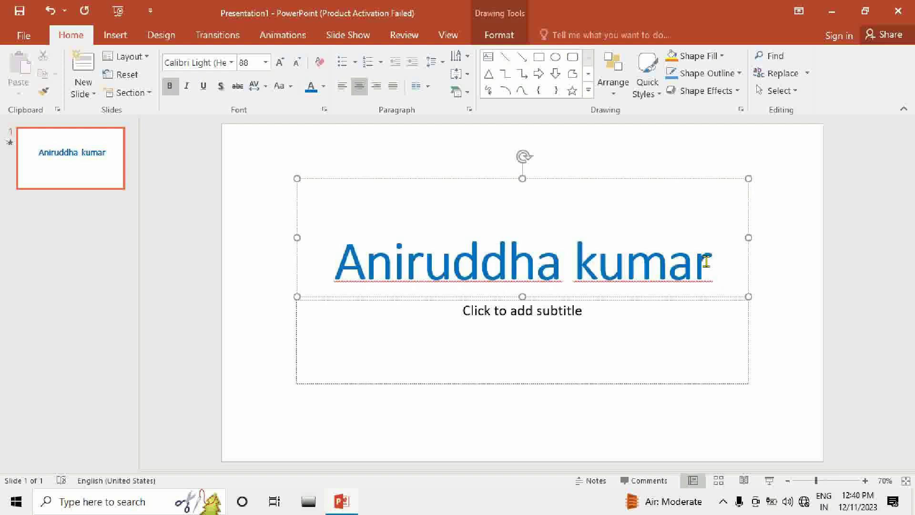
{"action": "left_click", "coordinate": [351, 37]}
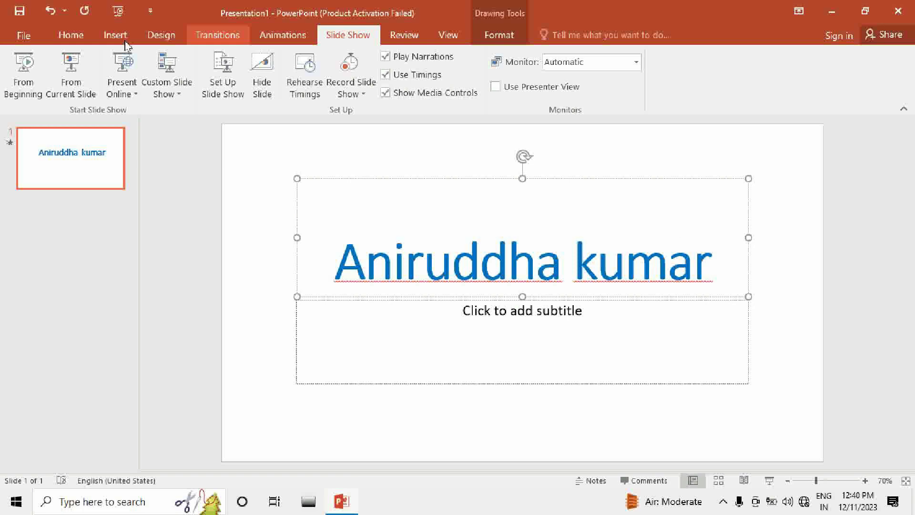
Step: Play the slide show and exit back to editing
{"action": "left_click", "coordinate": [23, 71]}
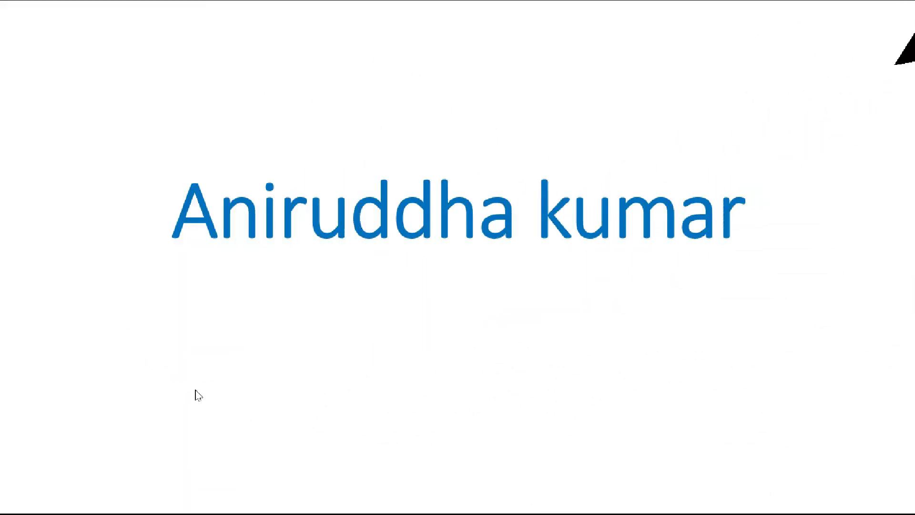
{"action": "left_click", "coordinate": [322, 281]}
{"action": "left_click", "coordinate": [321, 276]}
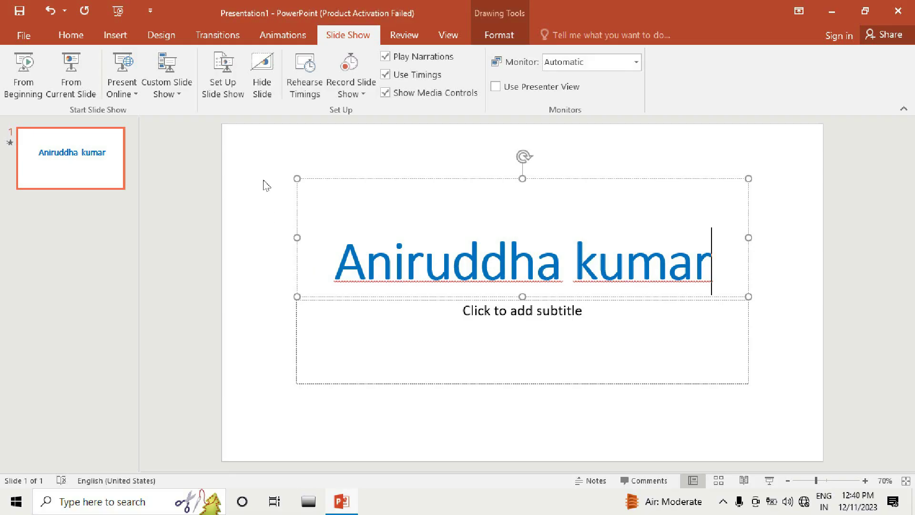
Step: Change the slide's transition to Fracture at 02.00 duration
{"action": "left_click", "coordinate": [211, 37]}
{"action": "left_click", "coordinate": [577, 89]}
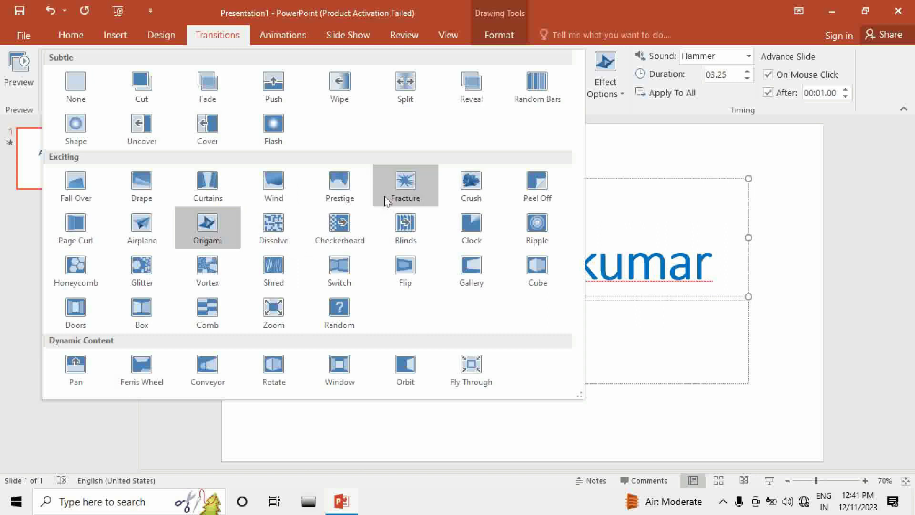
{"action": "left_click", "coordinate": [387, 198]}
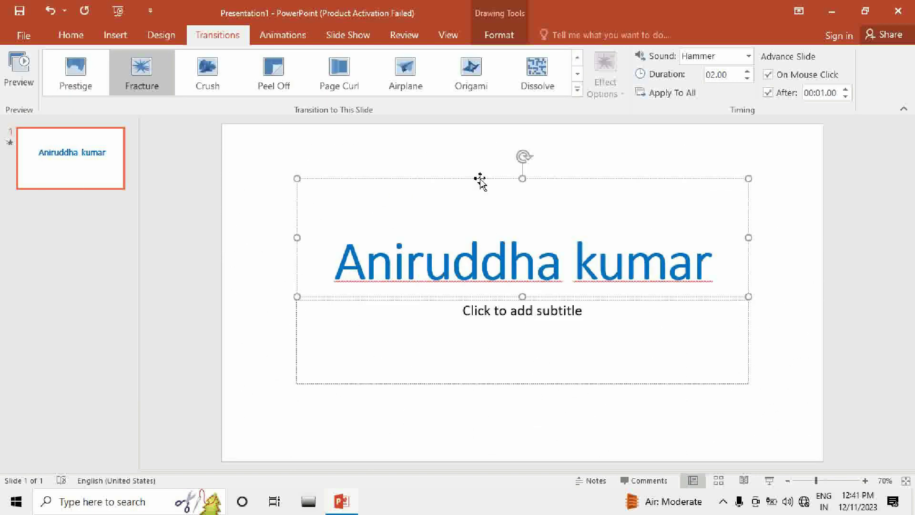
Step: Preview the Fracture transition from the current slide, then return to the transition settings
{"action": "left_click", "coordinate": [348, 35]}
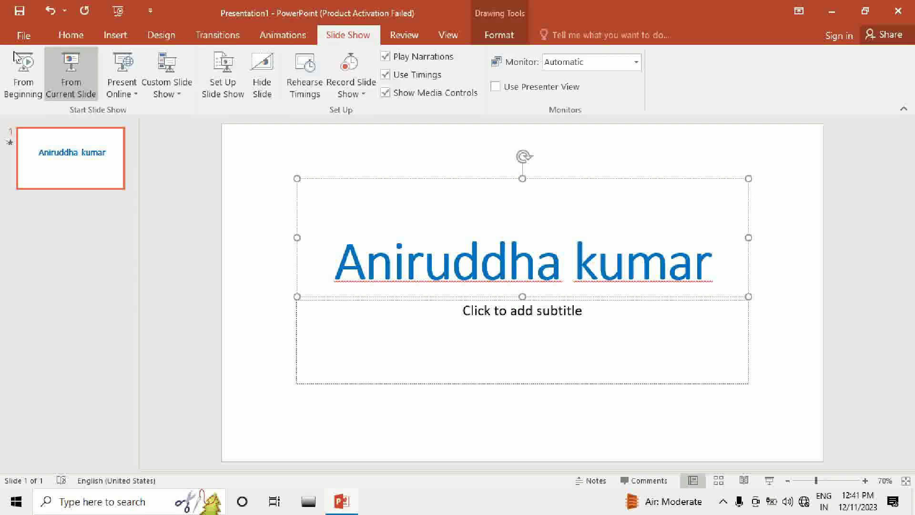
{"action": "left_click", "coordinate": [71, 71]}
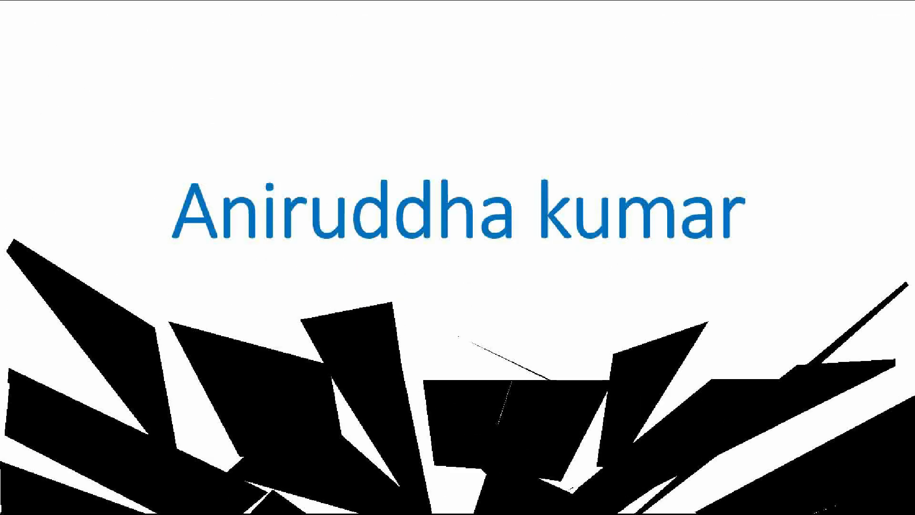
{"action": "left_click", "coordinate": [205, 127]}
{"action": "left_click", "coordinate": [205, 127]}
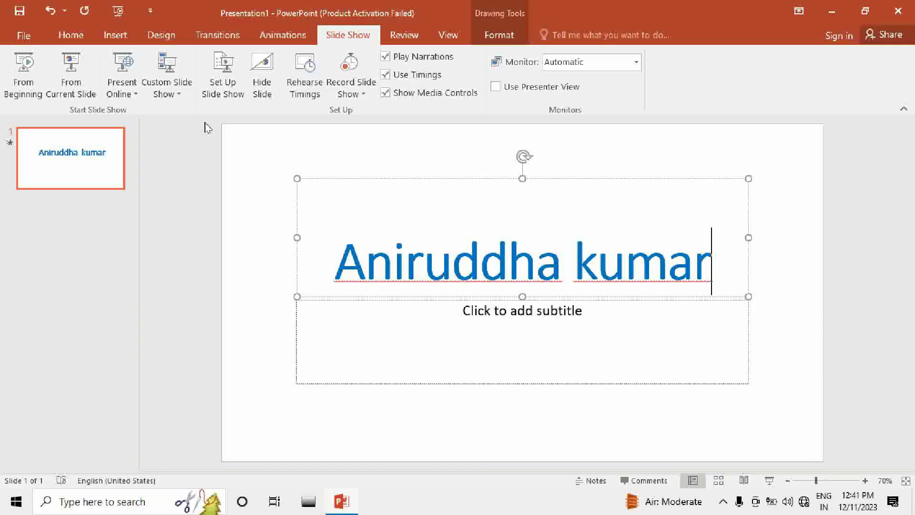
{"action": "left_click", "coordinate": [233, 37]}
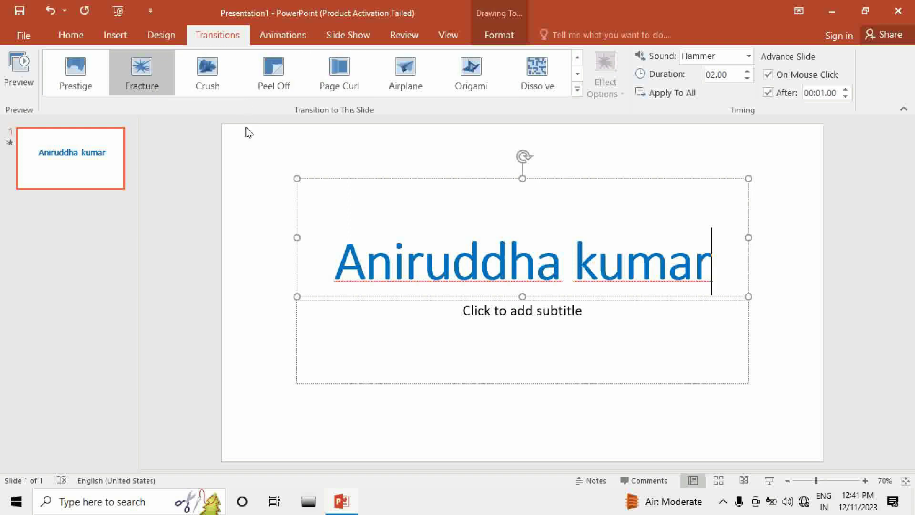
Step: Deselect the title text box by selecting empty slide space
{"action": "left_click", "coordinate": [251, 157]}
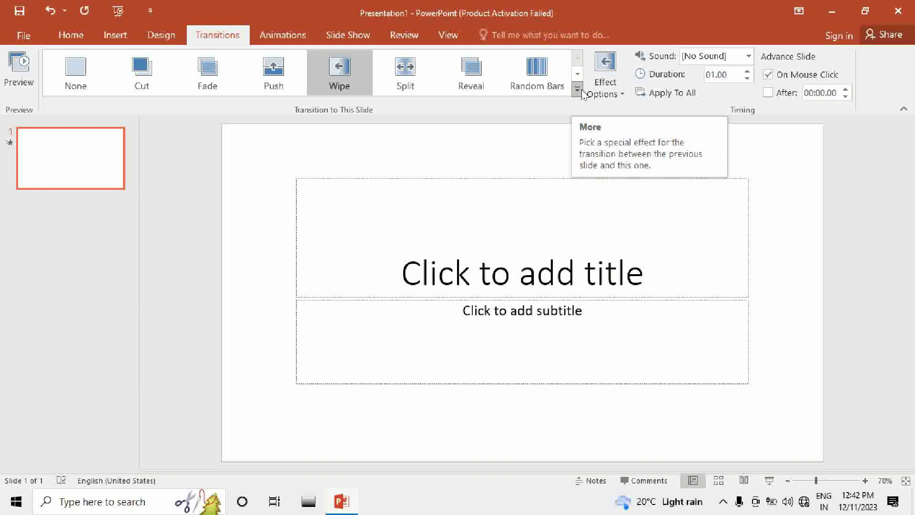
Step: Preview the Wipe, set its direction From Top, then change it to From Top-Right
{"action": "left_click", "coordinate": [19, 69]}
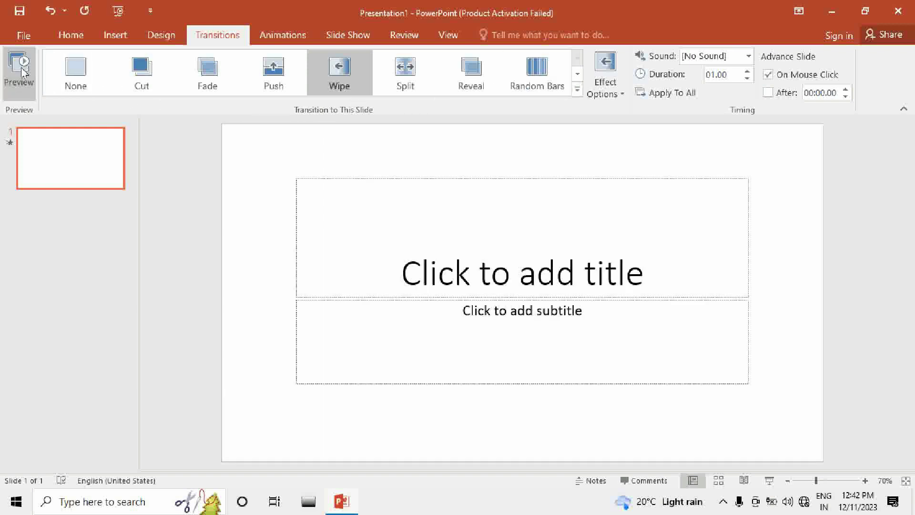
{"action": "left_click", "coordinate": [605, 94]}
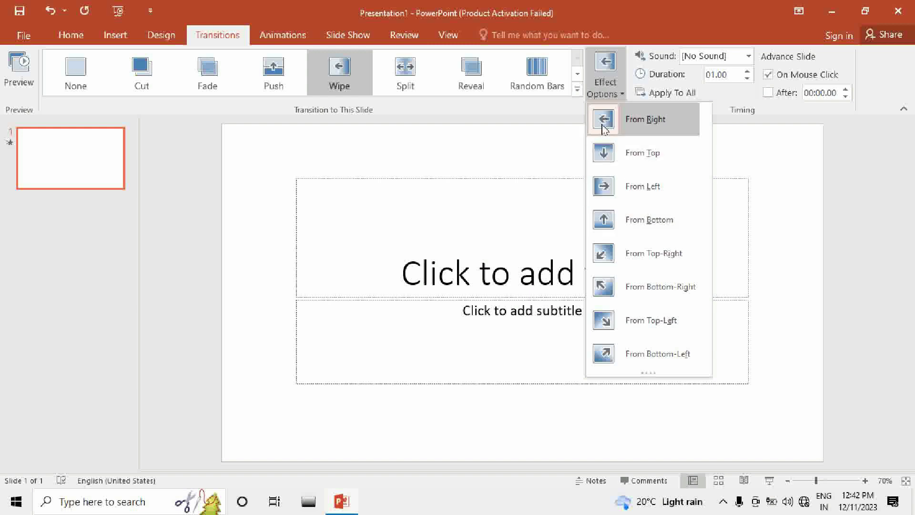
{"action": "left_click", "coordinate": [604, 158]}
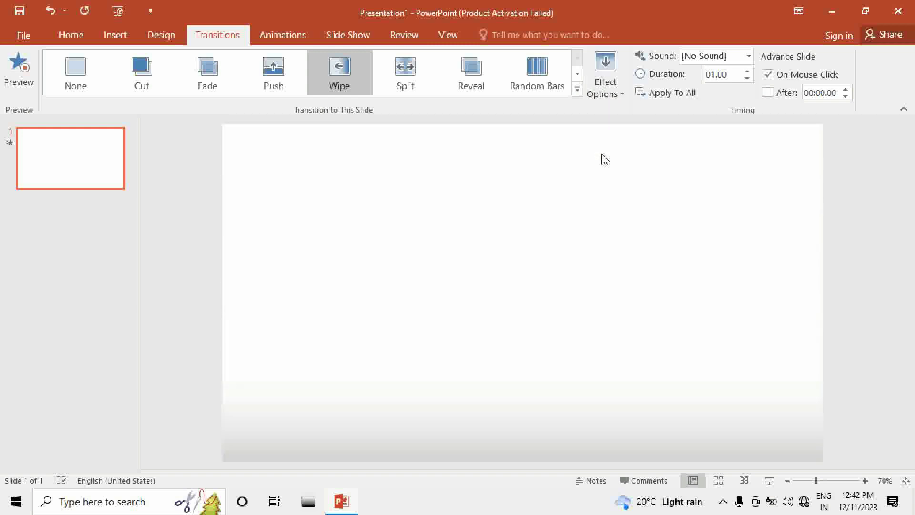
{"action": "left_click", "coordinate": [610, 91]}
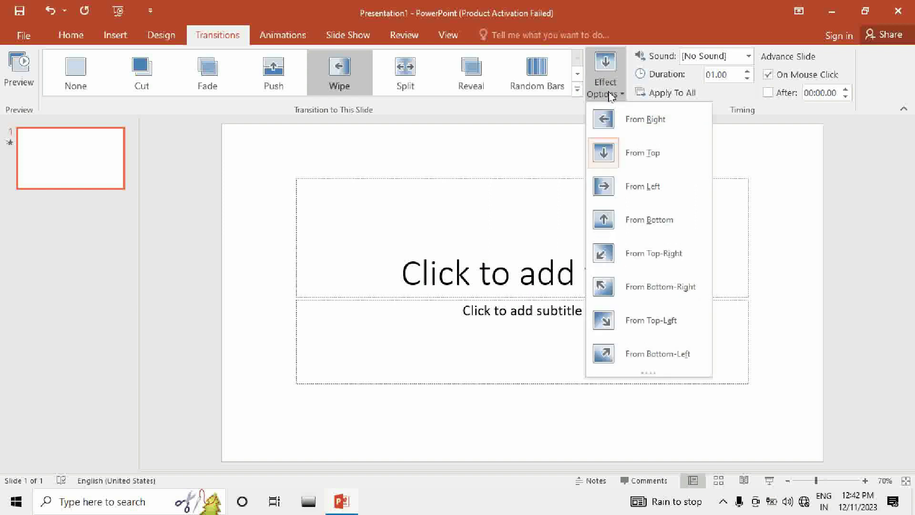
{"action": "left_click", "coordinate": [608, 264]}
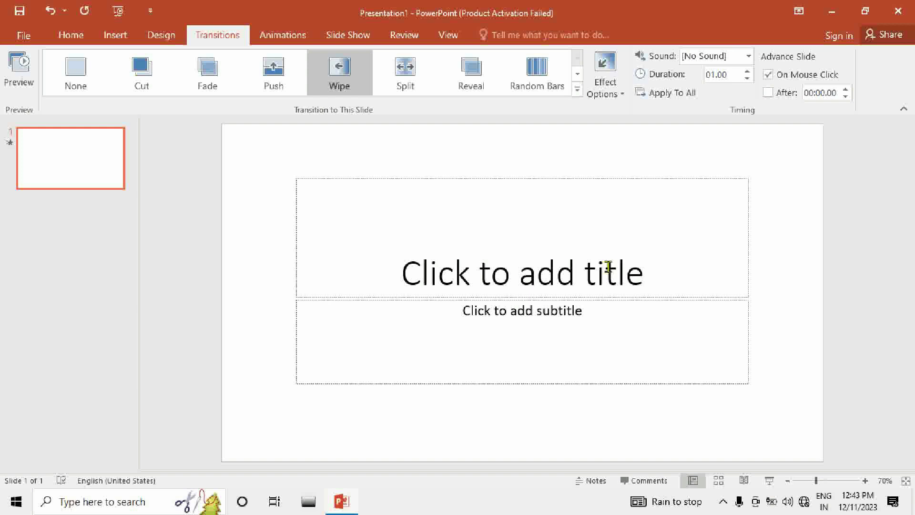
Step: Apply Split set to Horizontal Out, preview it, then switch to Random Bars
{"action": "left_click", "coordinate": [423, 69]}
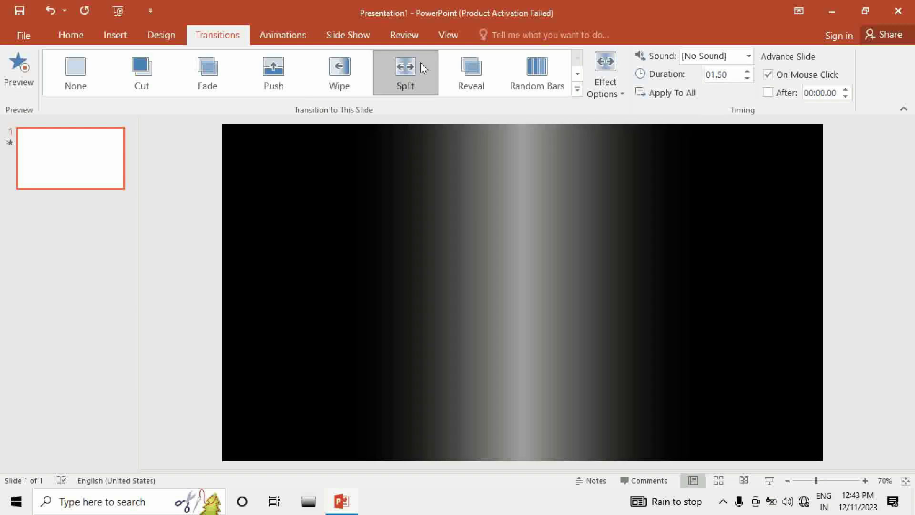
{"action": "left_click", "coordinate": [602, 93]}
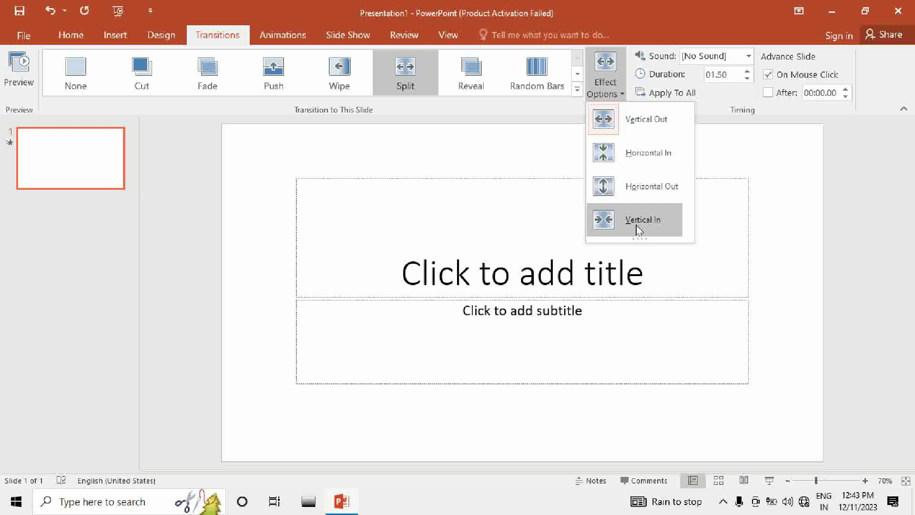
{"action": "left_click", "coordinate": [615, 187]}
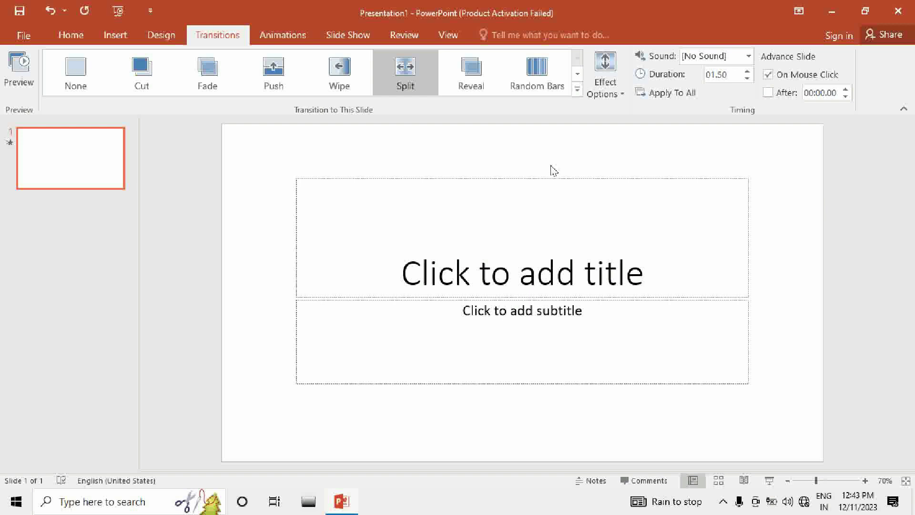
{"action": "left_click", "coordinate": [598, 95]}
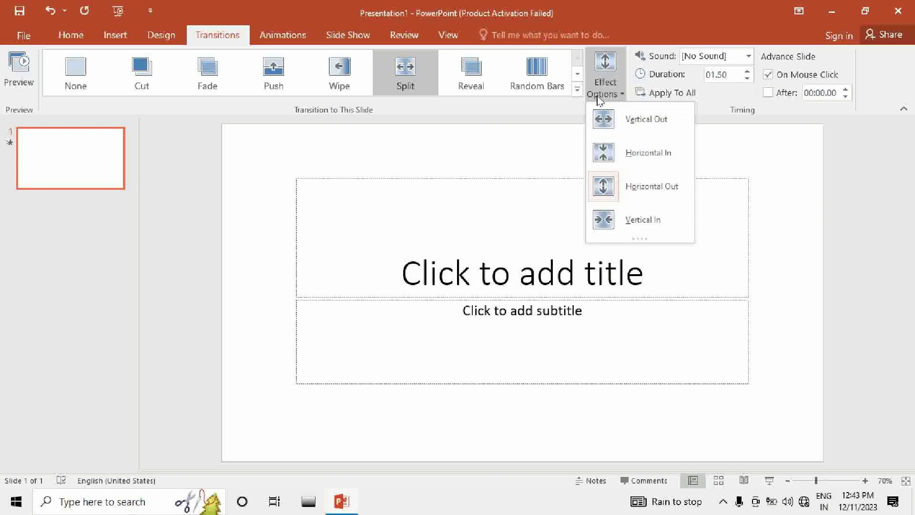
{"action": "left_click", "coordinate": [611, 189]}
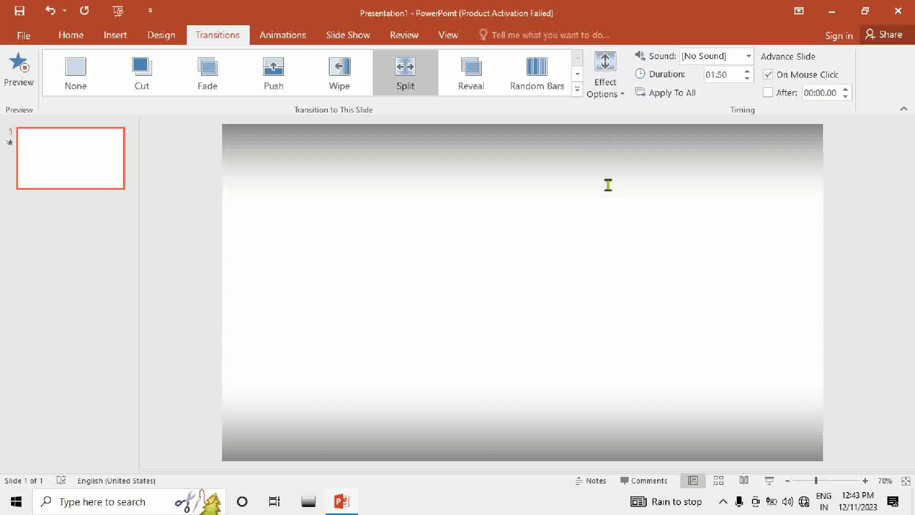
{"action": "left_click", "coordinate": [623, 90]}
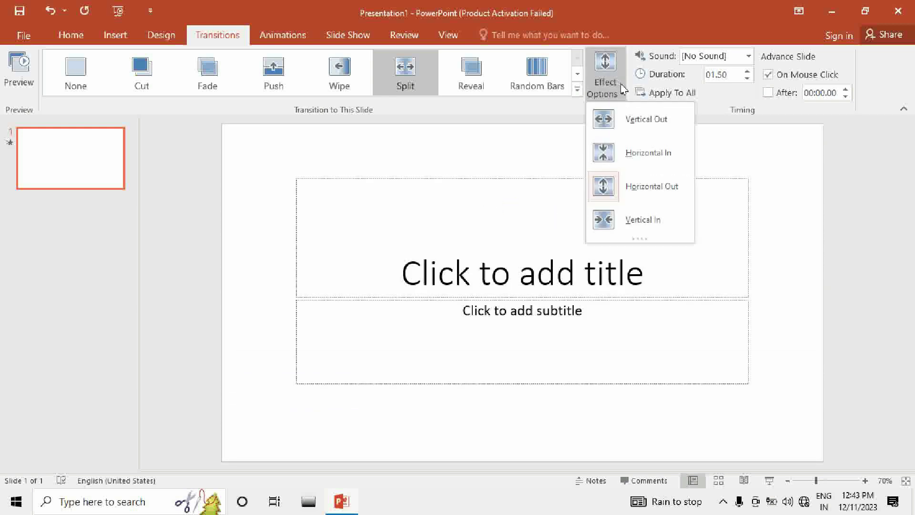
{"action": "left_click", "coordinate": [537, 75]}
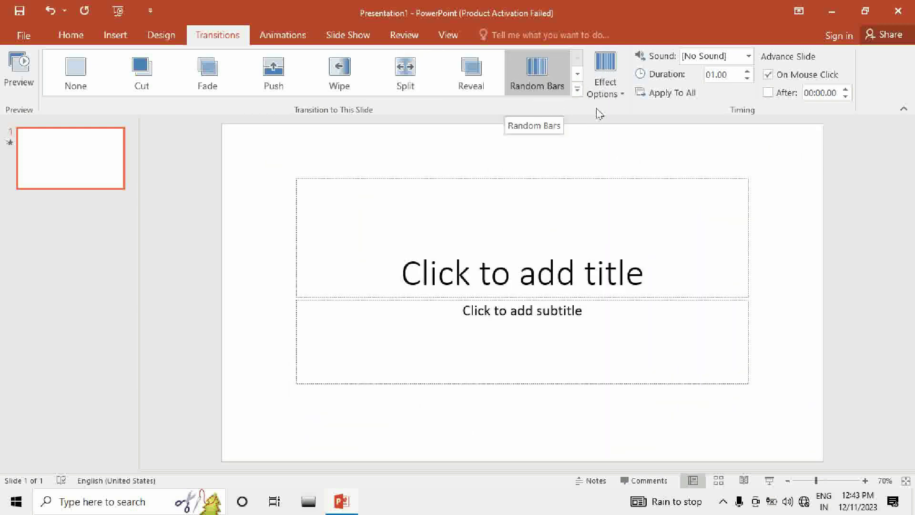
Step: Set the Random Bars direction to Horizontal, then to Vertical
{"action": "left_click", "coordinate": [602, 97]}
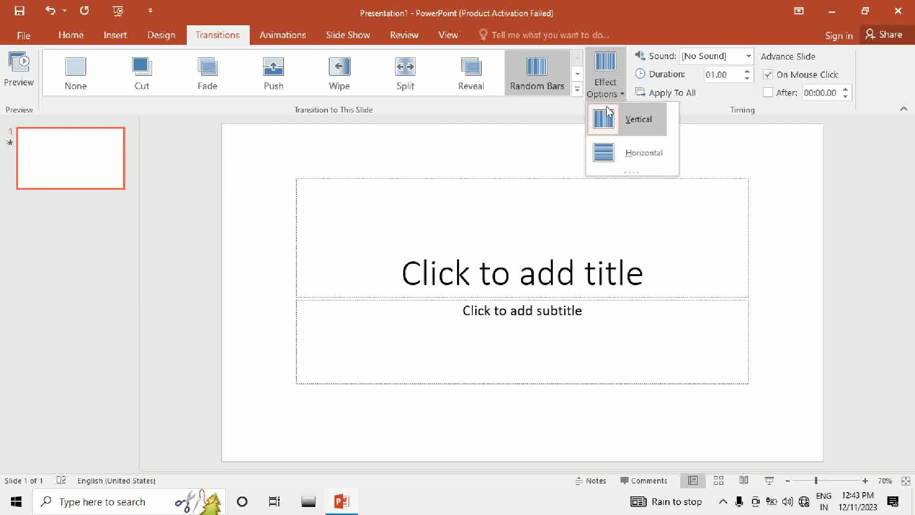
{"action": "left_click", "coordinate": [599, 153]}
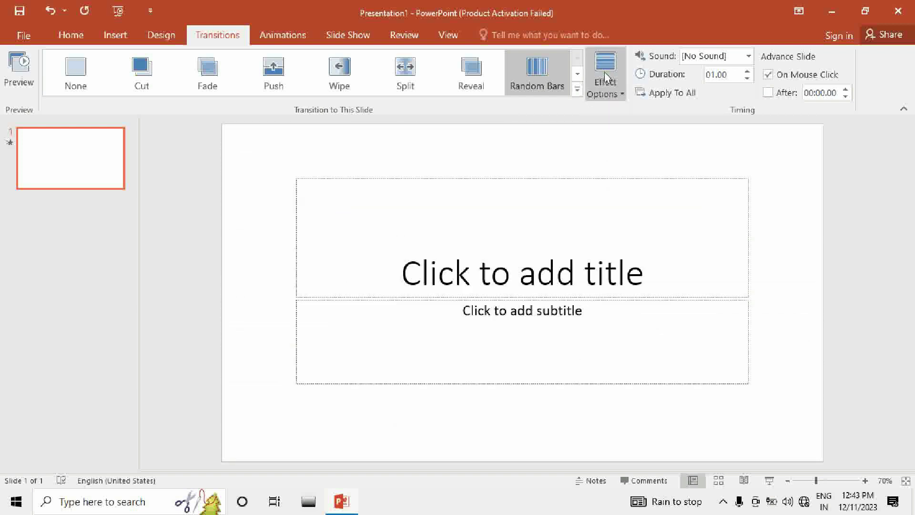
{"action": "left_click", "coordinate": [605, 77]}
{"action": "left_click", "coordinate": [604, 129]}
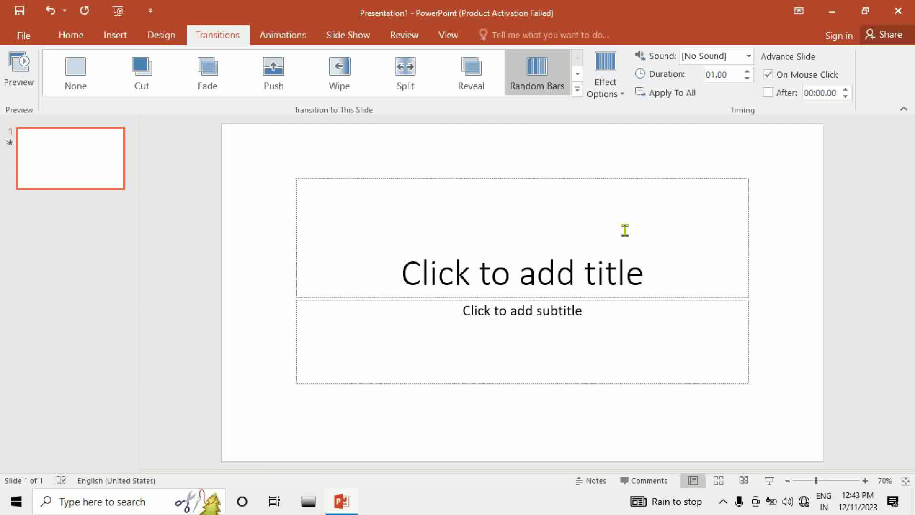
Step: Change the slide's transition to Honeycomb with a 04.40 duration
{"action": "left_click", "coordinate": [578, 91]}
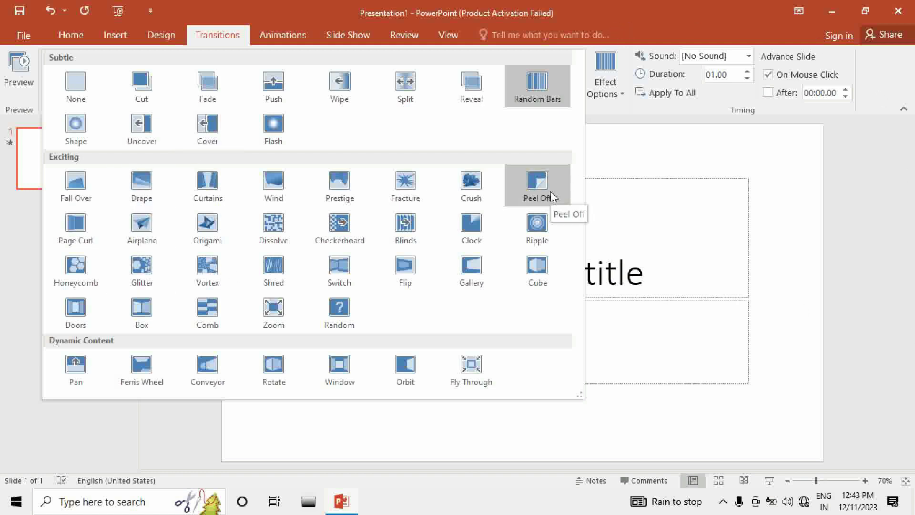
{"action": "left_click", "coordinate": [78, 270]}
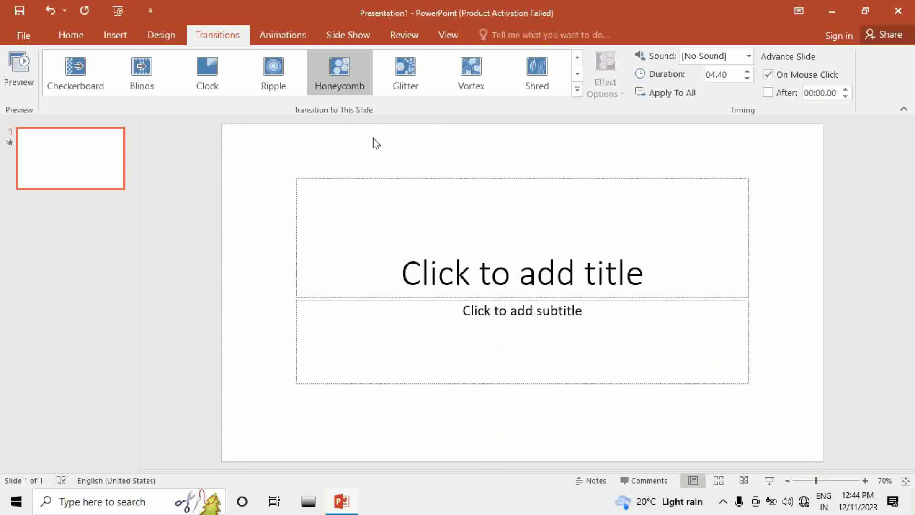
{"action": "left_click", "coordinate": [348, 35]}
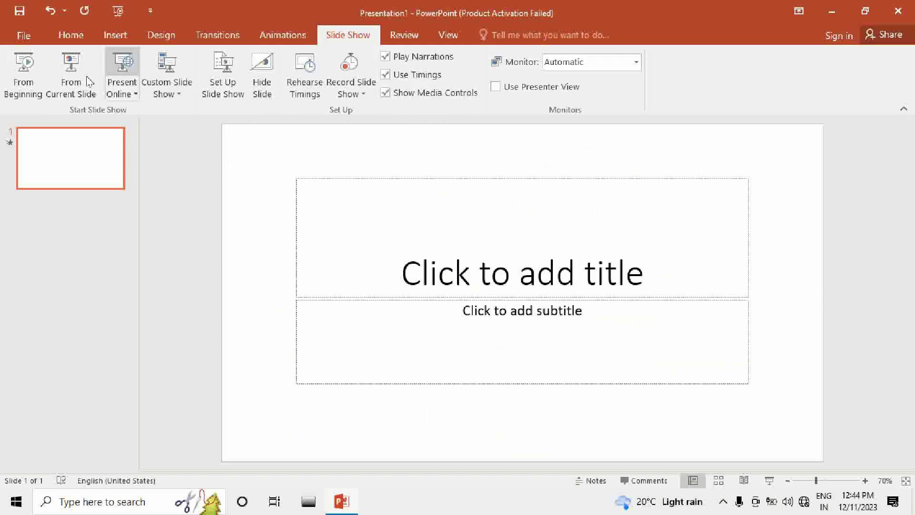
Step: Play the Honeycomb slide show from the beginning and exit at the end screen
{"action": "left_click", "coordinate": [21, 83]}
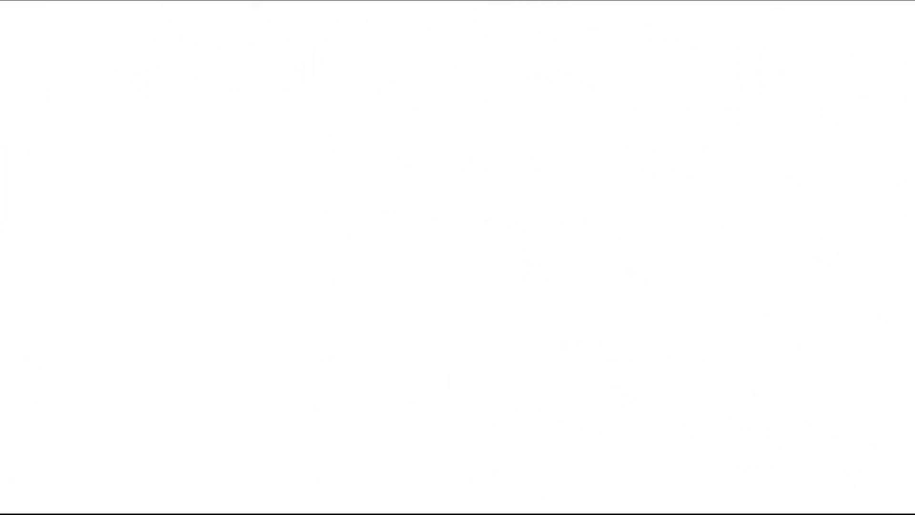
{"action": "left_click", "coordinate": [343, 116]}
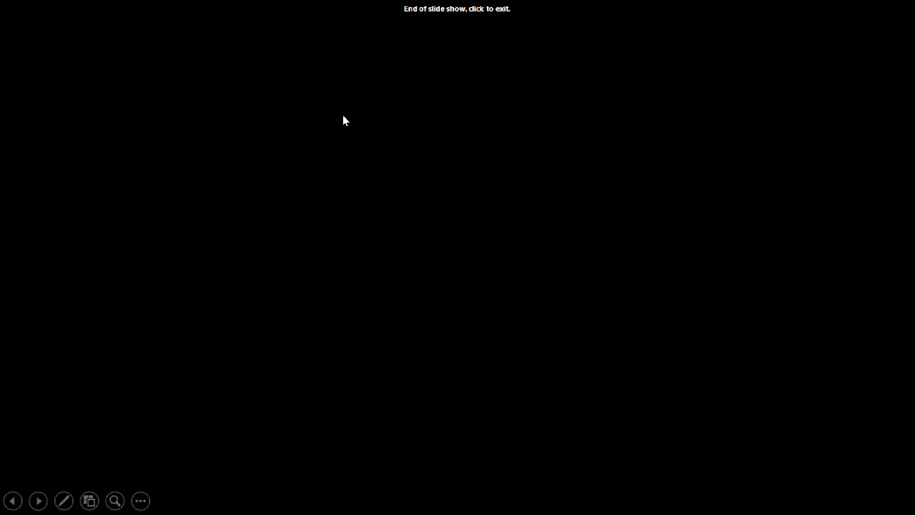
{"action": "left_click", "coordinate": [345, 120]}
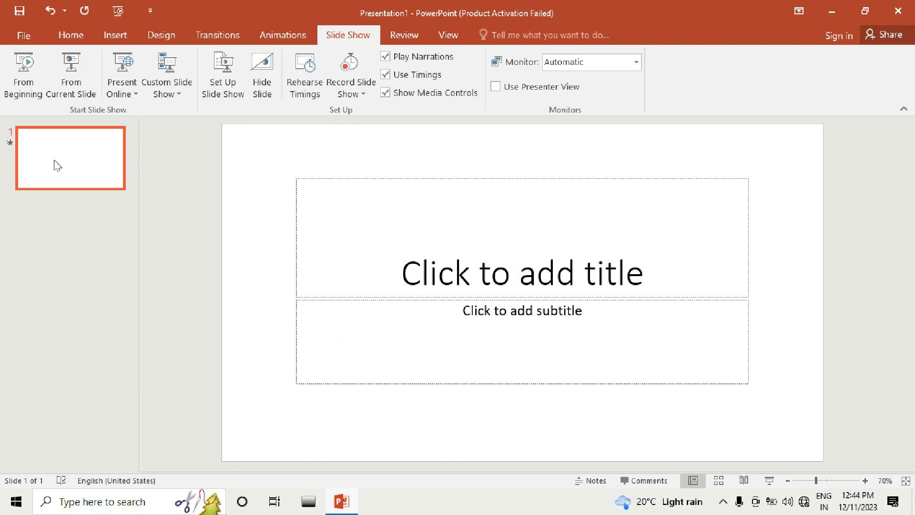
Step: Insert a Title and Content slide and a Two Content slide, then reselect slide 1
{"action": "left_click", "coordinate": [106, 38]}
{"action": "key", "text": "ctrl+m"}
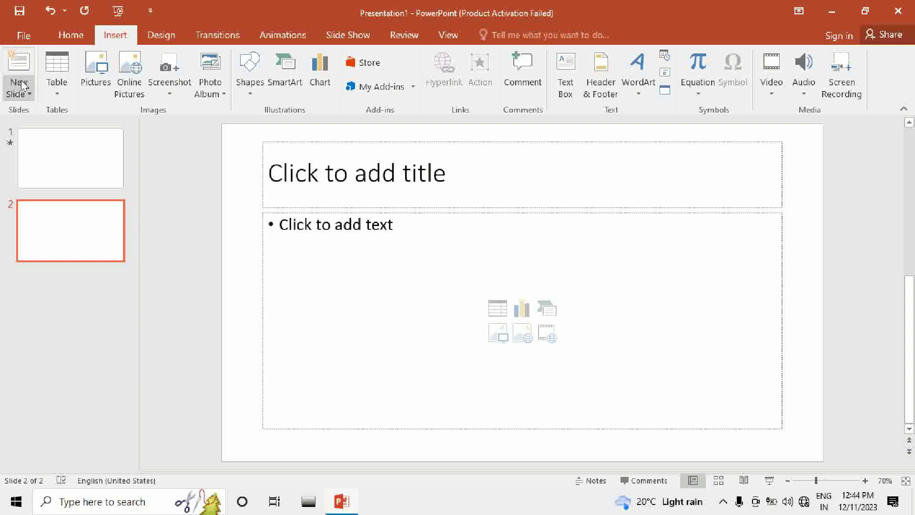
{"action": "left_click", "coordinate": [19, 89]}
{"action": "left_click", "coordinate": [104, 214]}
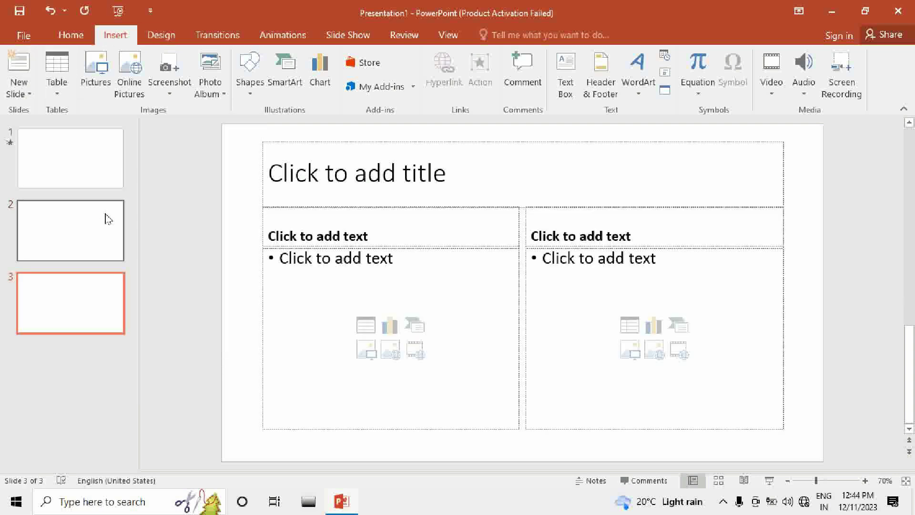
{"action": "left_click", "coordinate": [100, 179]}
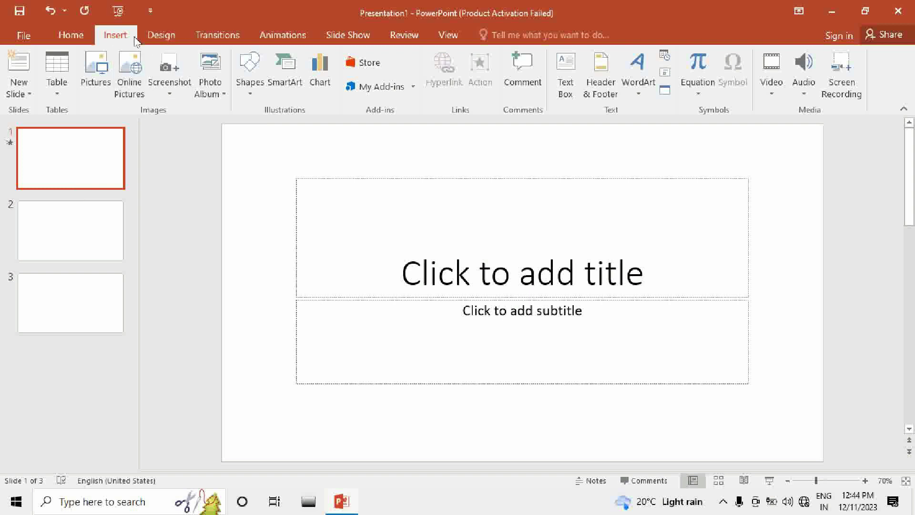
Step: Insert the Twitter bird image from the Documents folder onto slide 1
{"action": "left_click", "coordinate": [99, 67]}
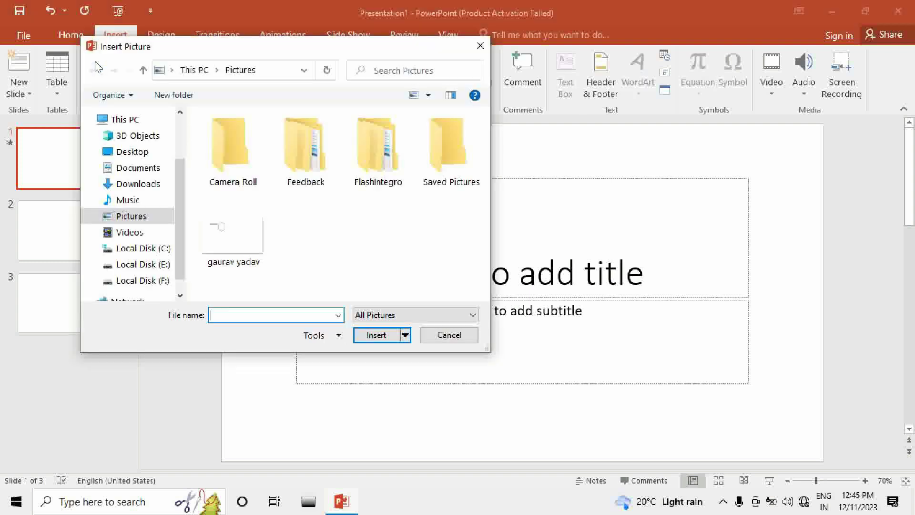
{"action": "left_click", "coordinate": [137, 169]}
{"action": "left_click_drag", "start_coordinate": [486, 143], "coordinate": [485, 191]}
{"action": "left_click", "coordinate": [243, 210]}
{"action": "left_click", "coordinate": [376, 335]}
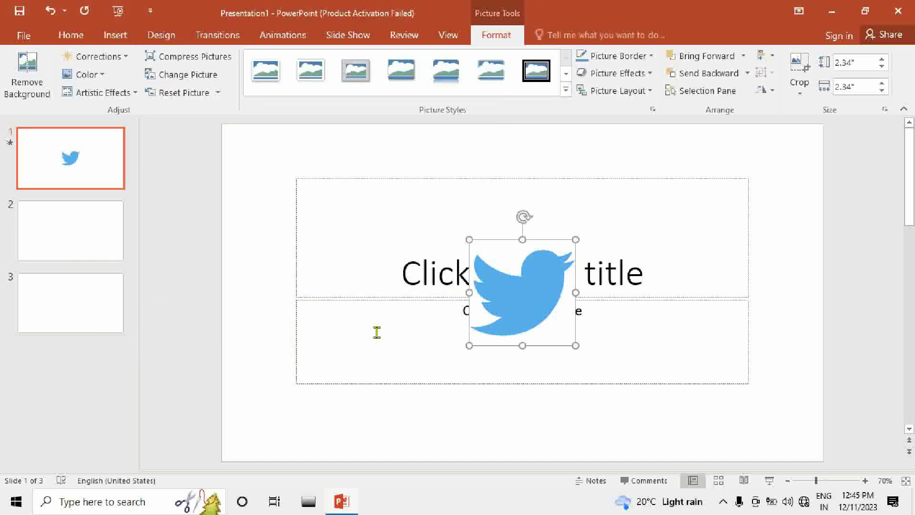
Step: Enlarge the Twitter bird to about 6.17 inches and centre it on slide 1
{"action": "mouse_move", "coordinate": [469, 239]}
{"action": "left_mouse_down"}
{"action": "mouse_move", "coordinate": [386, 199]}
{"action": "mouse_move", "coordinate": [296, 106]}
{"action": "left_mouse_up"}
{"action": "left_click_drag", "start_coordinate": [431, 251], "coordinate": [501, 294]}
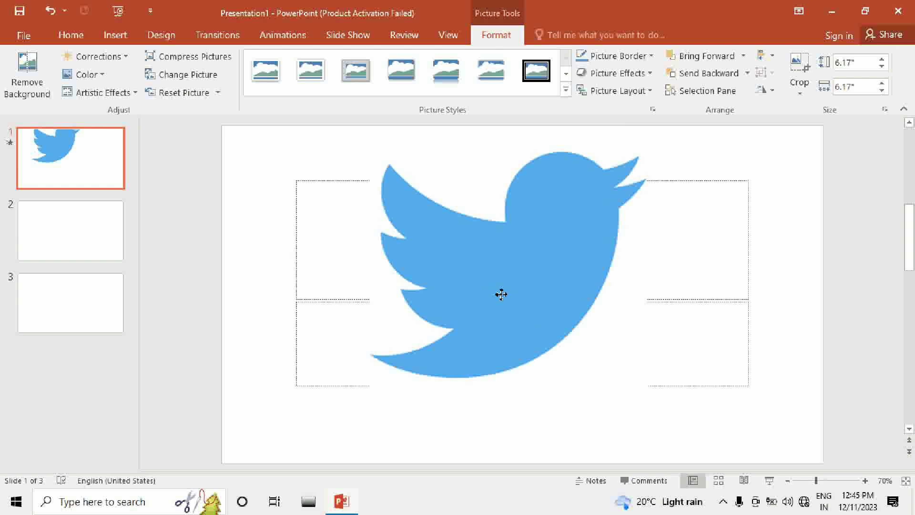
{"action": "left_click", "coordinate": [81, 245]}
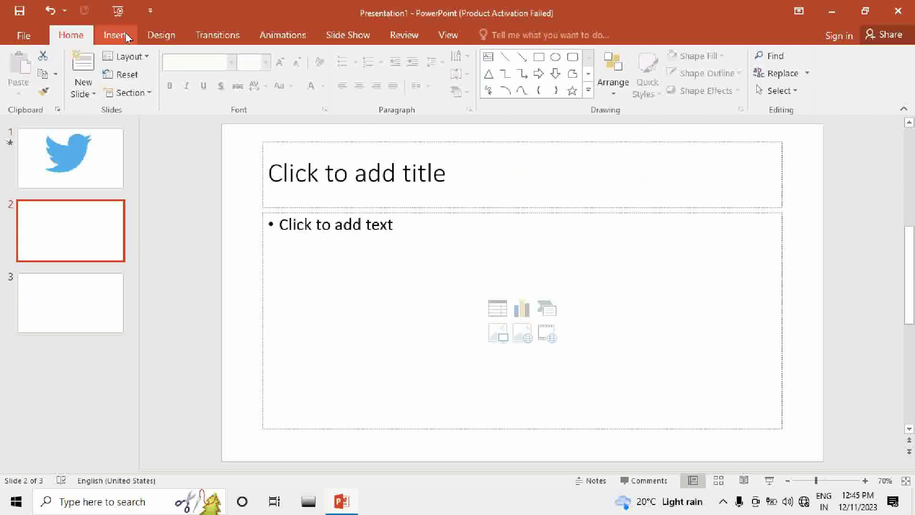
{"action": "left_click", "coordinate": [116, 36]}
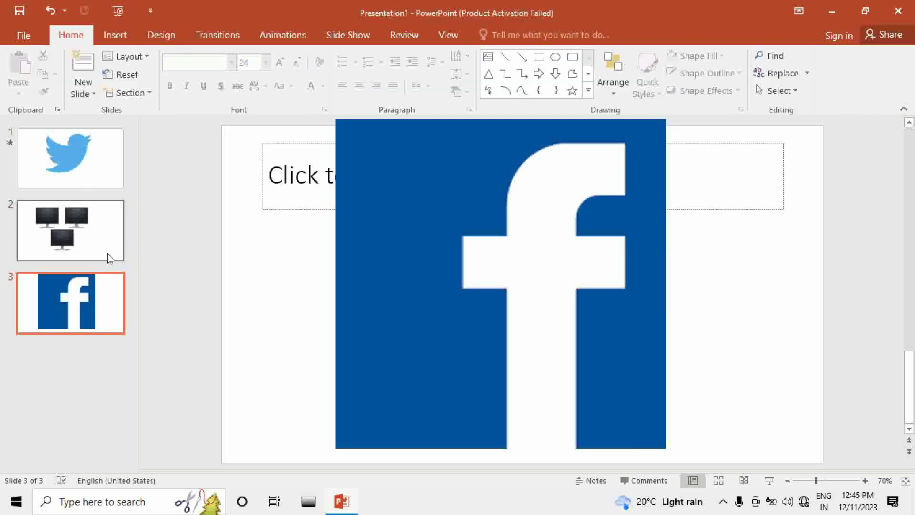
{"action": "left_click", "coordinate": [108, 258]}
{"action": "left_click", "coordinate": [79, 187]}
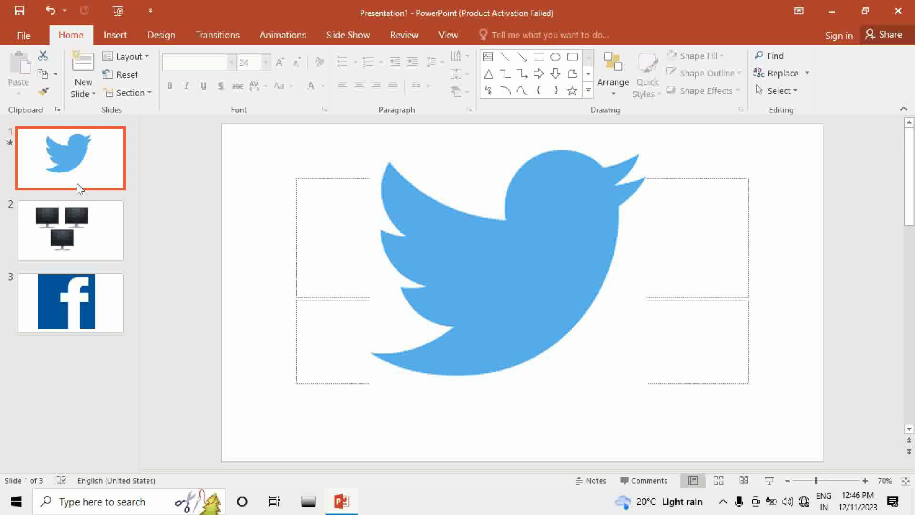
Step: Apply the Ripple transition to slide 1 and Checkerboard to slide 2
{"action": "left_click", "coordinate": [209, 35]}
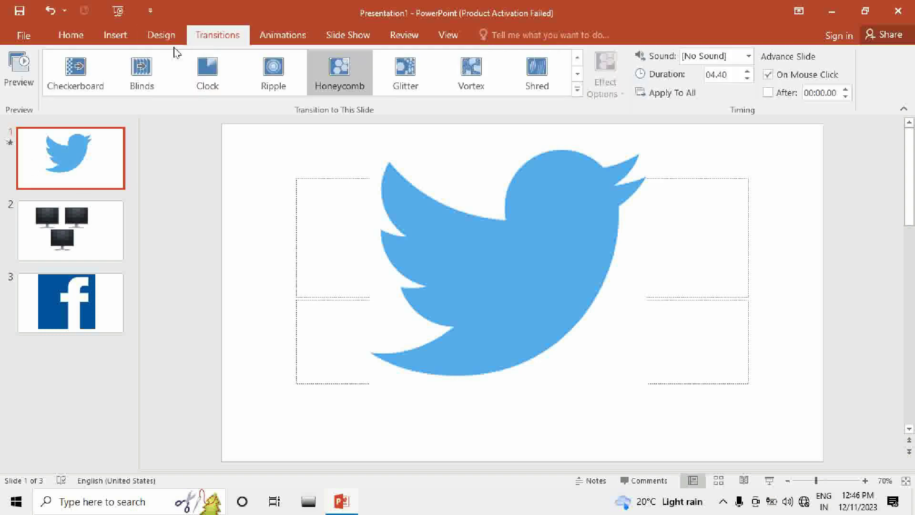
{"action": "left_click", "coordinate": [268, 69]}
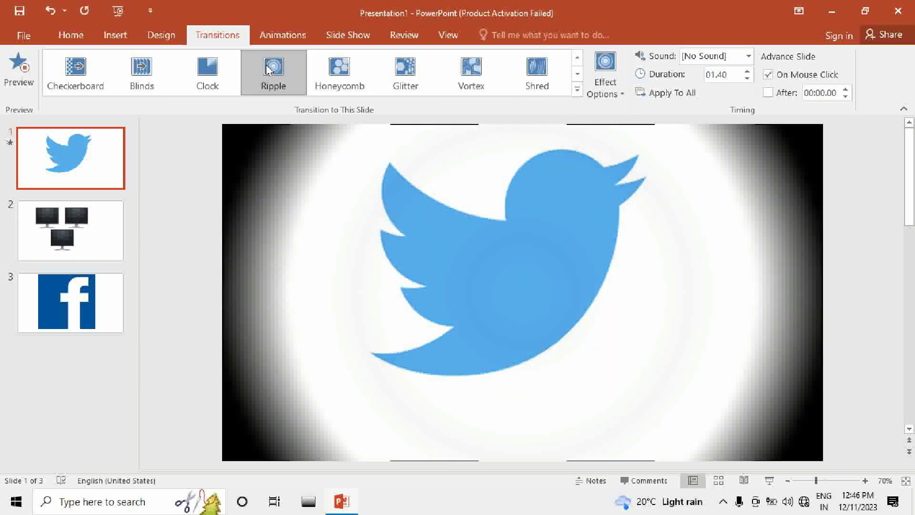
{"action": "left_click", "coordinate": [119, 220]}
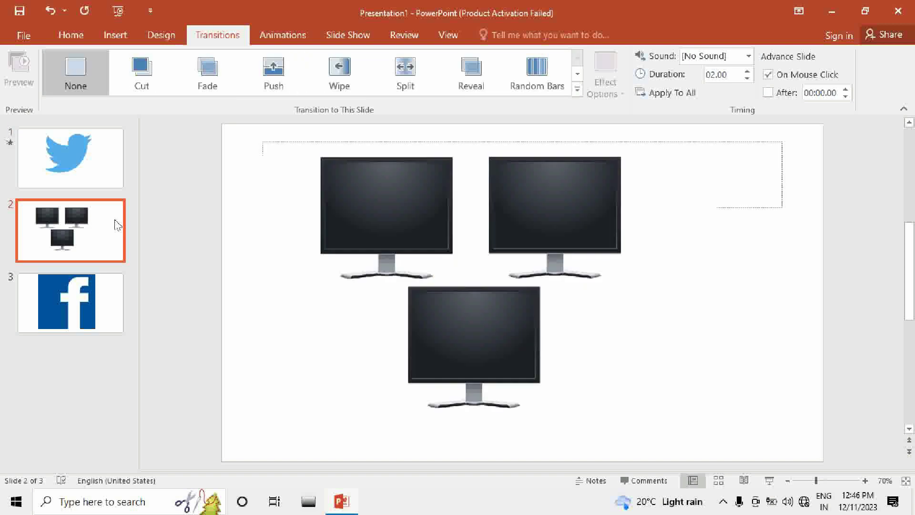
{"action": "left_click", "coordinate": [577, 89]}
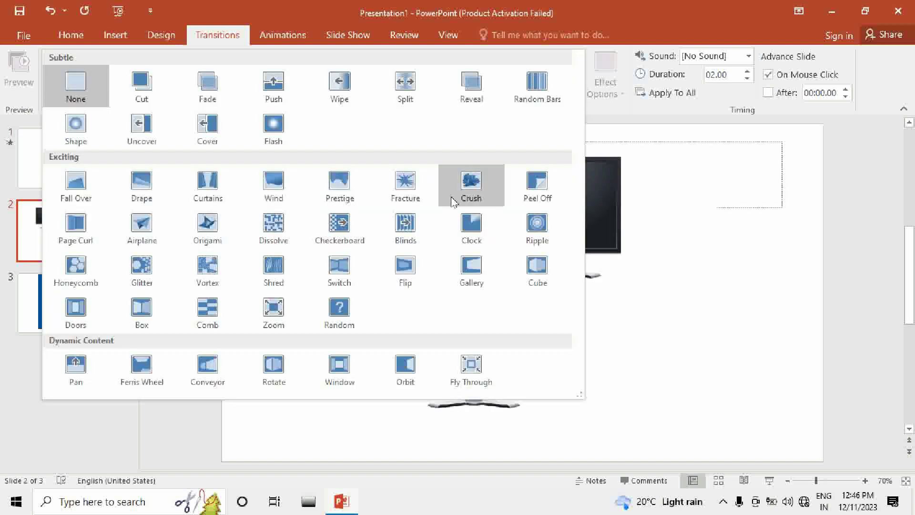
{"action": "left_click", "coordinate": [329, 242]}
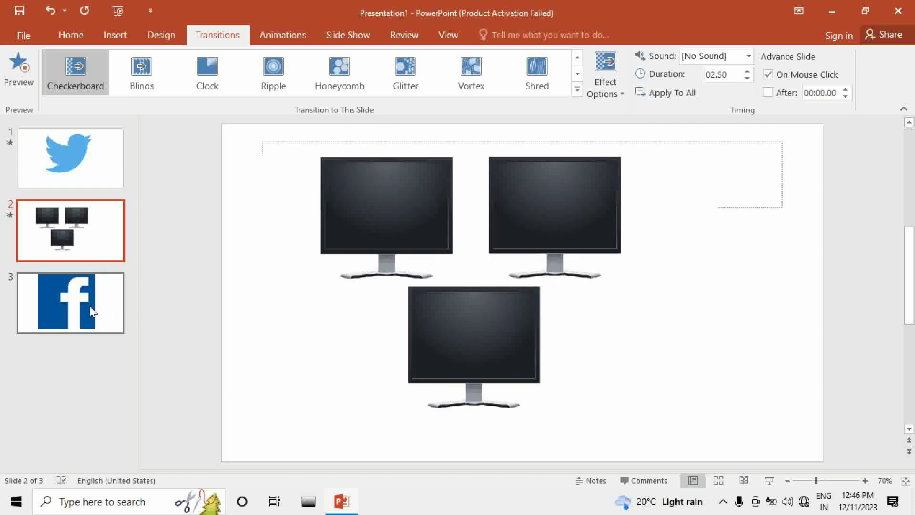
Step: Apply the Zoom transition to the Facebook slide, then return to slide 1
{"action": "left_click", "coordinate": [92, 311]}
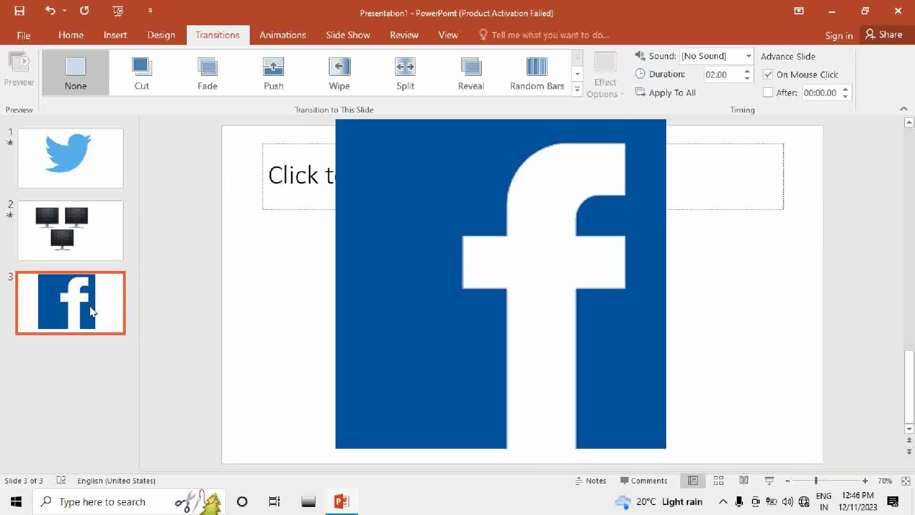
{"action": "left_click", "coordinate": [577, 89]}
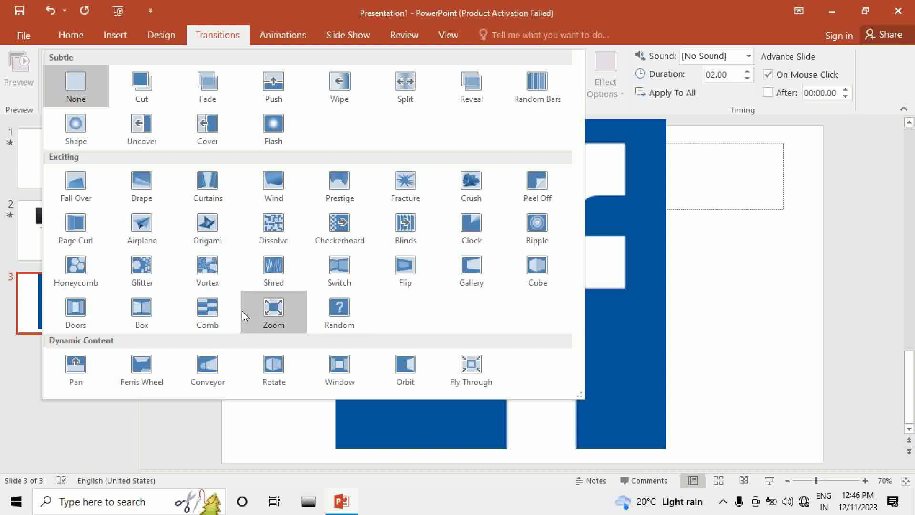
{"action": "left_click", "coordinate": [265, 315]}
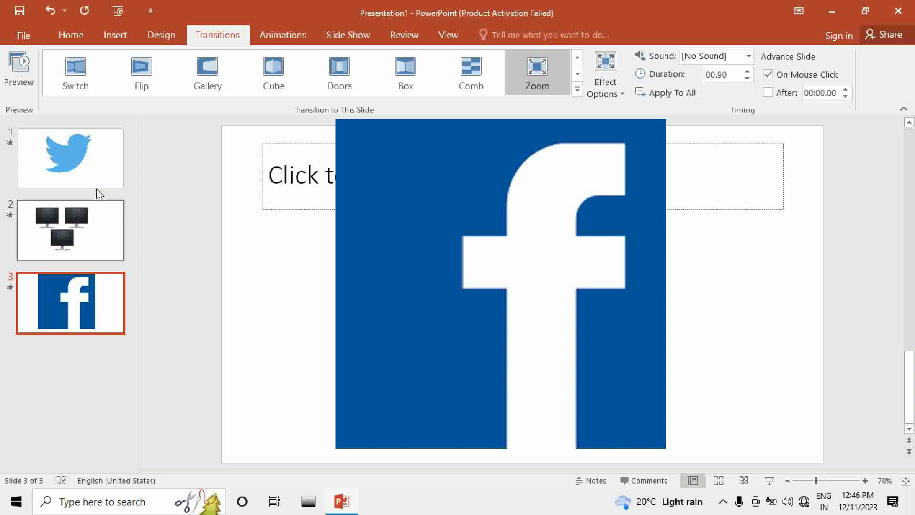
{"action": "left_click", "coordinate": [91, 157]}
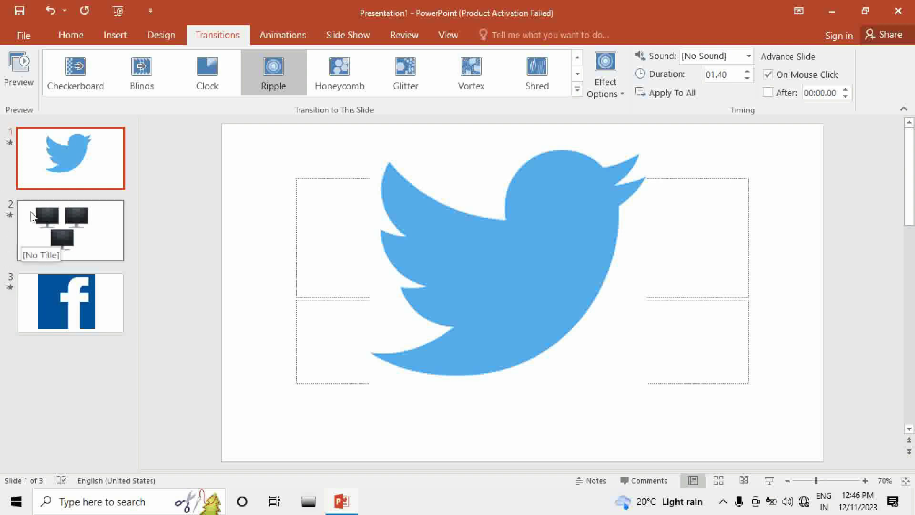
{"action": "left_click", "coordinate": [361, 36]}
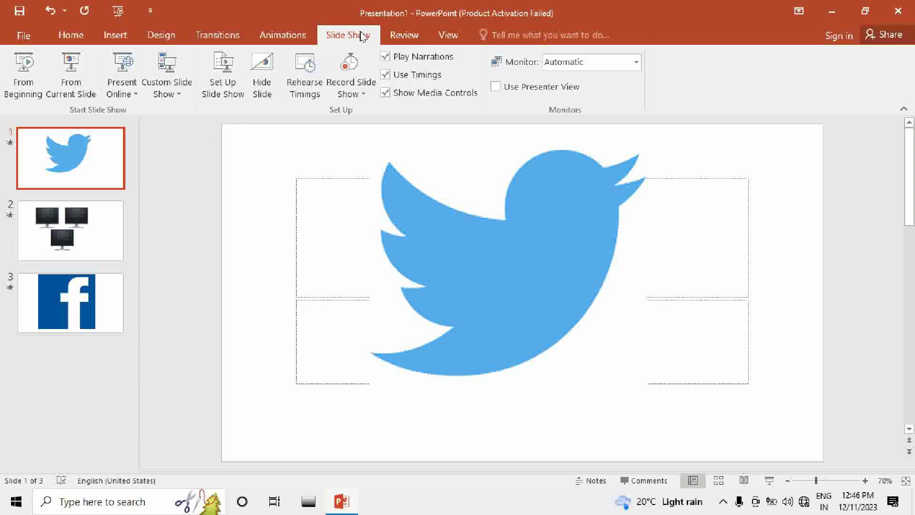
{"action": "left_click", "coordinate": [24, 66]}
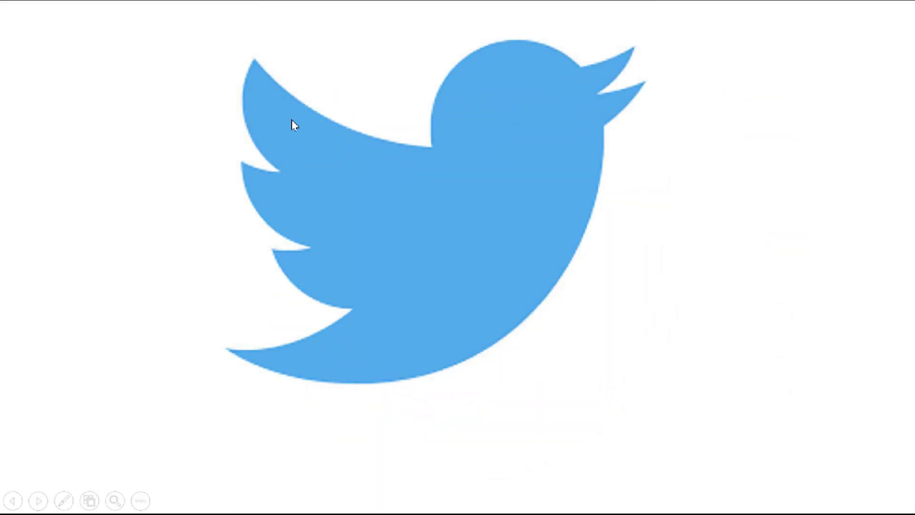
{"action": "key", "text": "Right"}
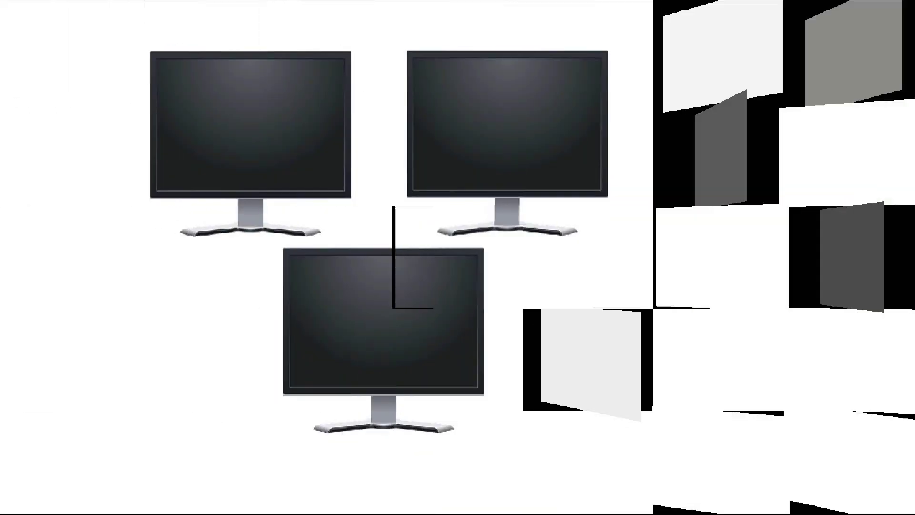
{"action": "key", "text": "Right"}
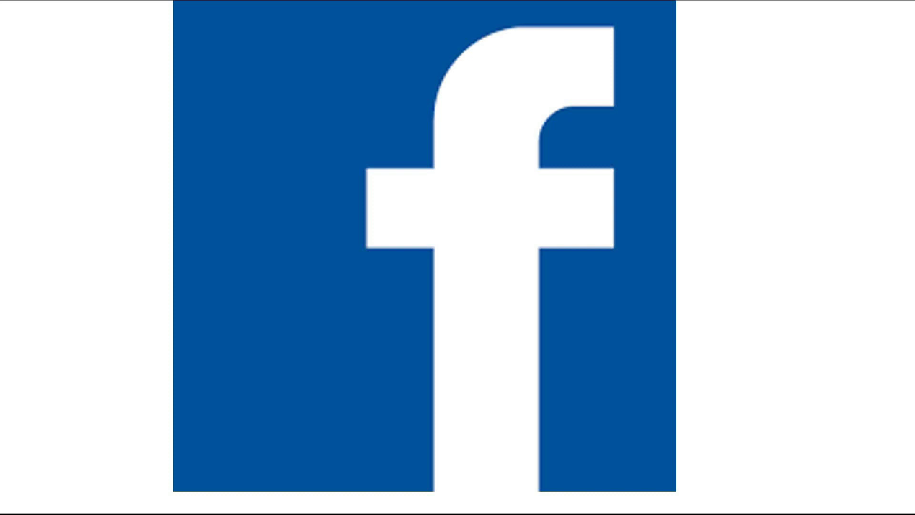
{"action": "key", "text": "Right"}
{"action": "key", "text": "Right"}
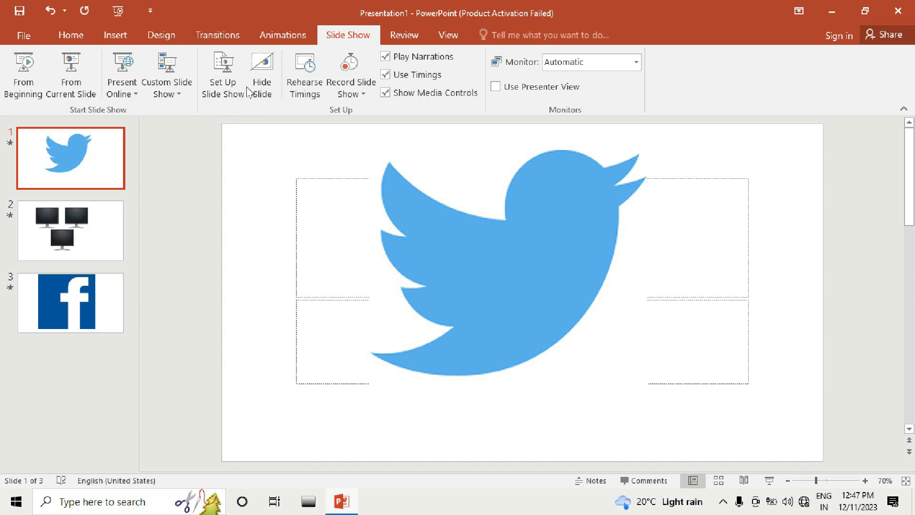
Step: Give the transitions into slides 1 and 2 the Click sound
{"action": "left_click", "coordinate": [204, 37]}
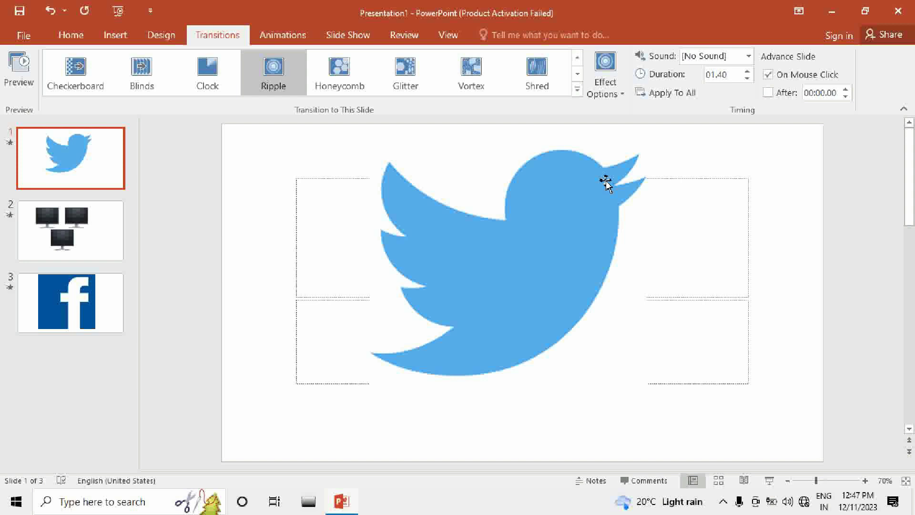
{"action": "left_click", "coordinate": [752, 57]}
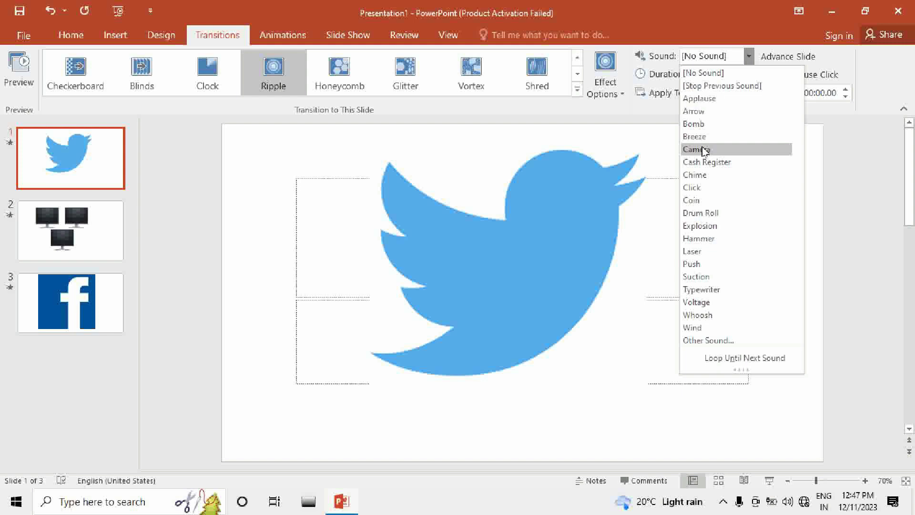
{"action": "left_click", "coordinate": [691, 187]}
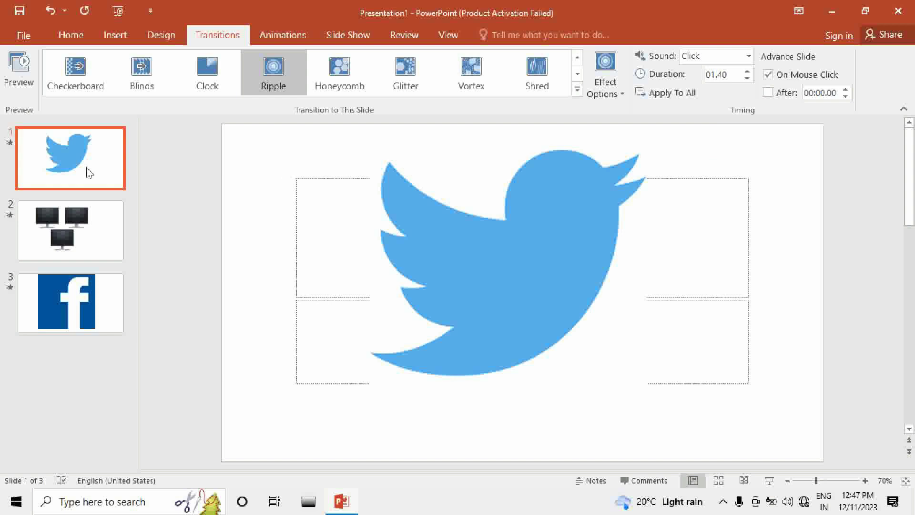
{"action": "left_click", "coordinate": [74, 237]}
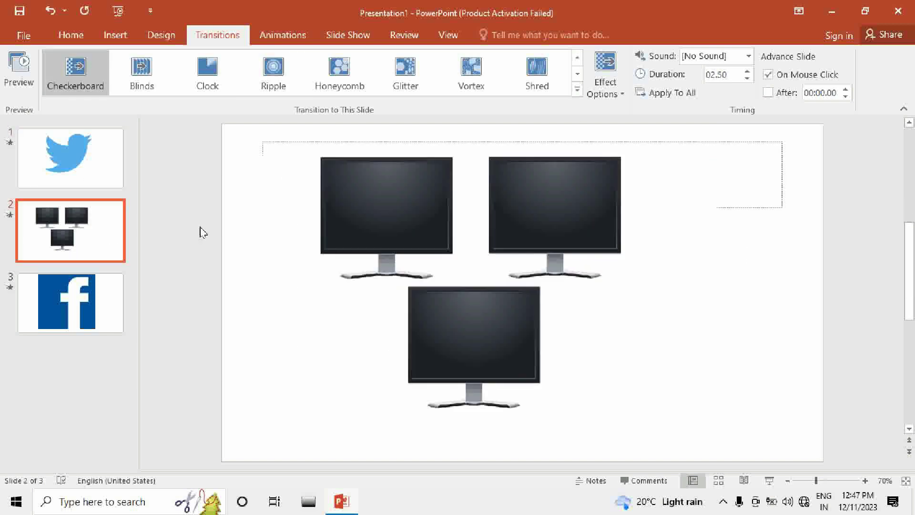
{"action": "left_click", "coordinate": [748, 55]}
{"action": "left_click", "coordinate": [696, 188]}
Step: Give slide 3's transition the Voltage sound and review all three slides
{"action": "left_click", "coordinate": [42, 284]}
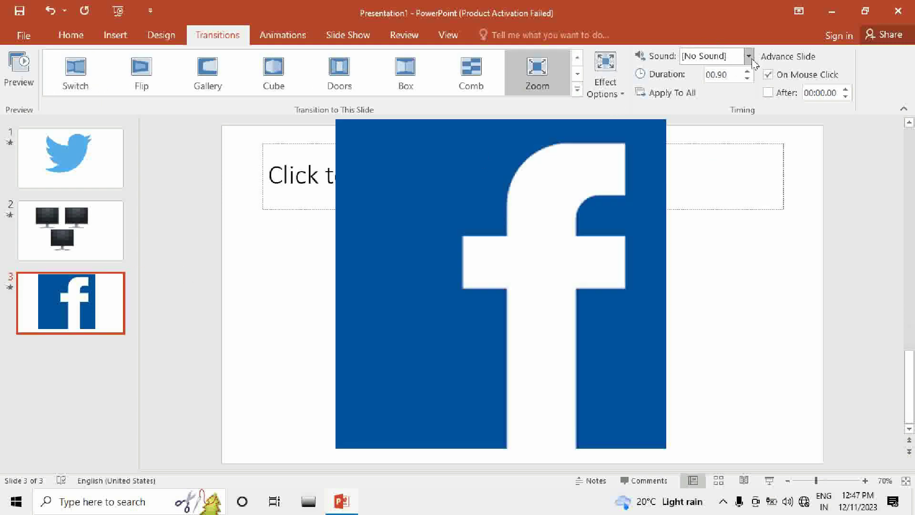
{"action": "left_click", "coordinate": [749, 56]}
{"action": "left_click", "coordinate": [704, 303]}
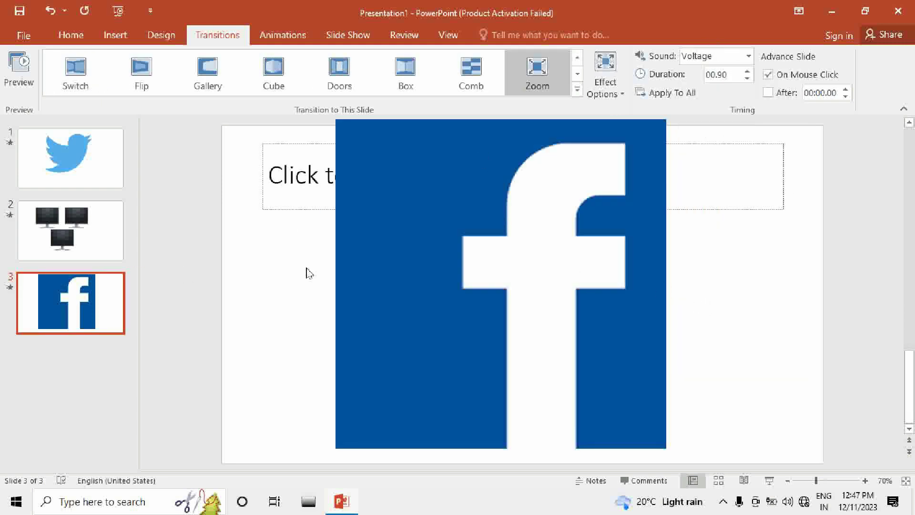
{"action": "left_click", "coordinate": [76, 172]}
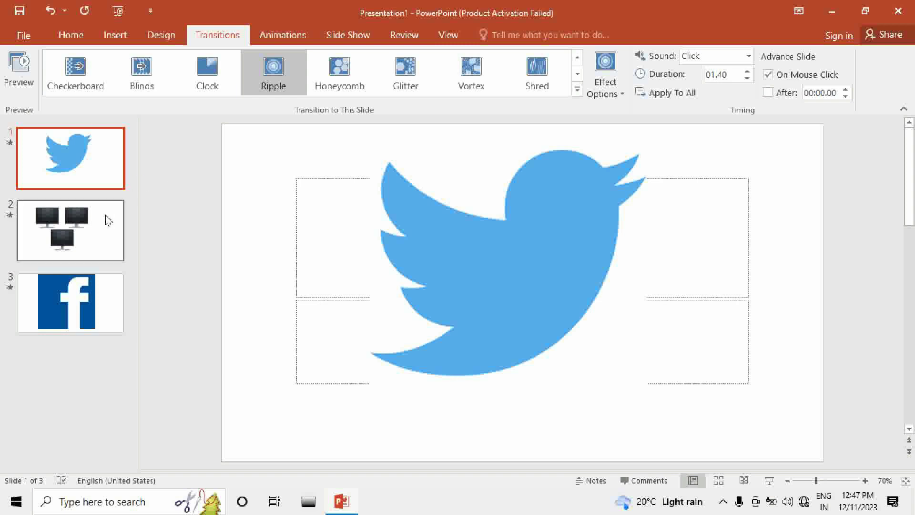
{"action": "left_click", "coordinate": [86, 252]}
{"action": "left_click", "coordinate": [79, 308]}
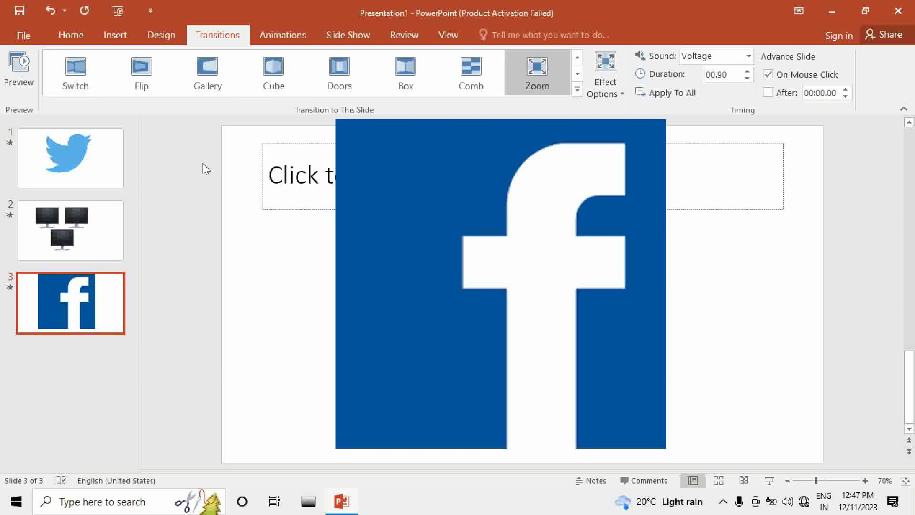
{"action": "left_click", "coordinate": [121, 179]}
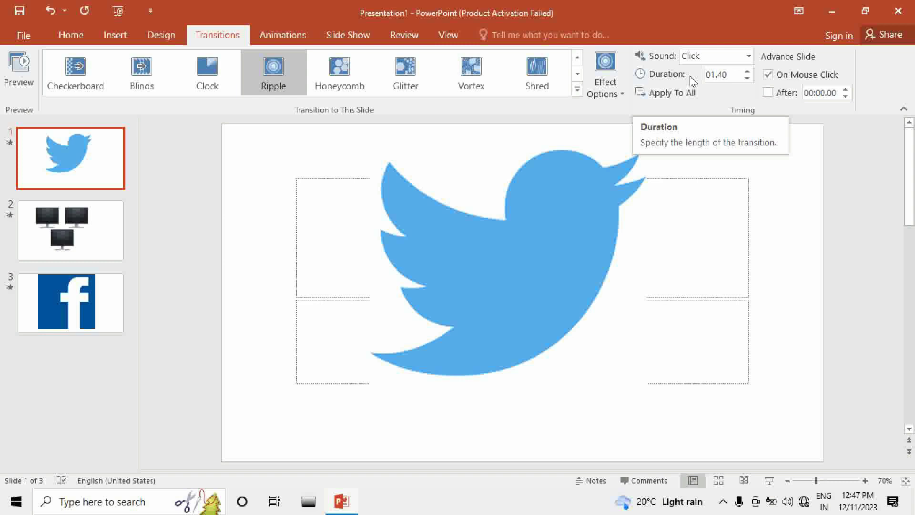
Step: Raise slide 1's transition duration to 03.00
{"action": "left_click", "coordinate": [747, 72]}
{"action": "left_click", "coordinate": [747, 72]}
{"action": "left_click", "coordinate": [747, 72]}
{"action": "left_click", "coordinate": [746, 72]}
Step: Set slide 2's transition duration to 02.00
{"action": "left_click", "coordinate": [97, 217]}
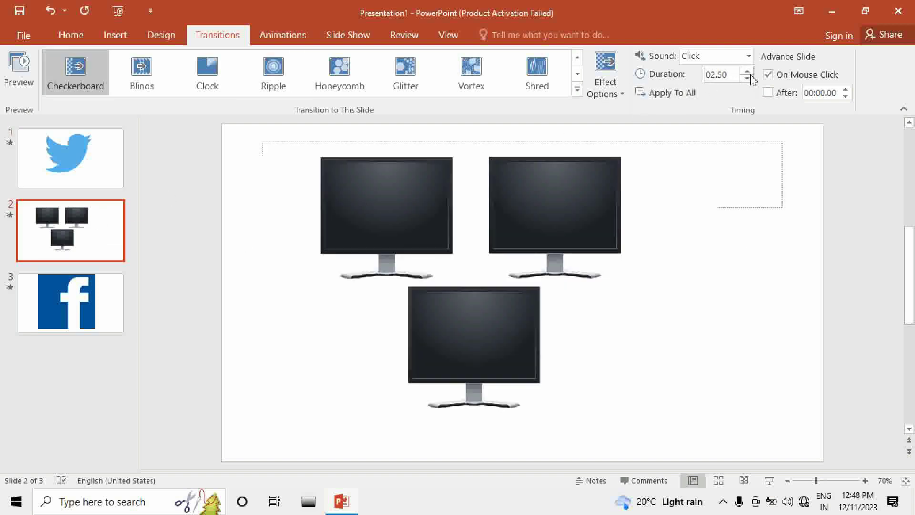
{"action": "left_click", "coordinate": [746, 78]}
{"action": "double_click", "coordinate": [746, 78]}
{"action": "left_click", "coordinate": [746, 70]}
{"action": "left_click", "coordinate": [747, 71]}
Step: Review the transition durations on all three slides, ending on slide 3 at 01.00
{"action": "left_click", "coordinate": [122, 280]}
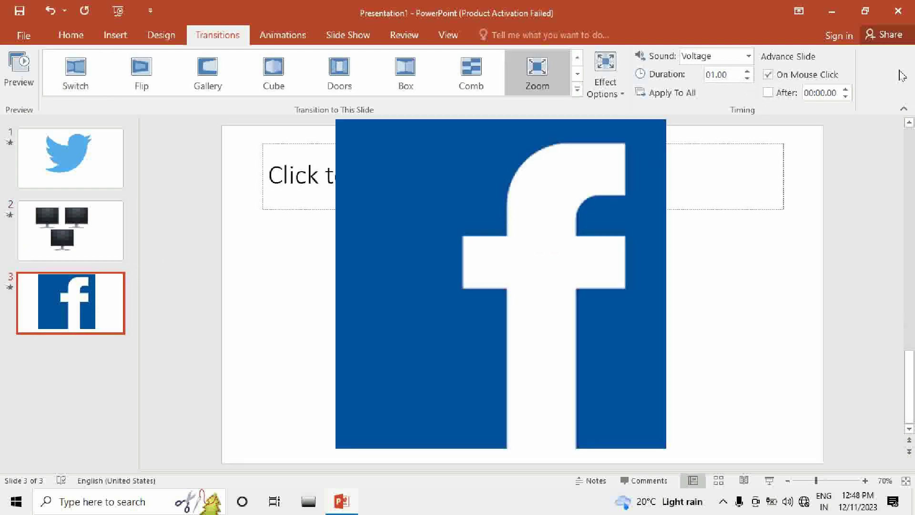
{"action": "left_click", "coordinate": [90, 175]}
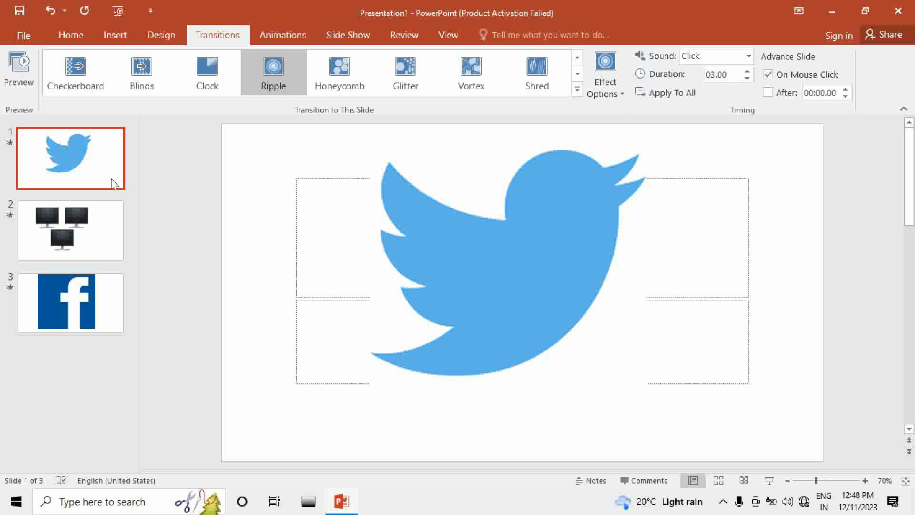
{"action": "left_click", "coordinate": [51, 218]}
{"action": "left_click", "coordinate": [71, 301]}
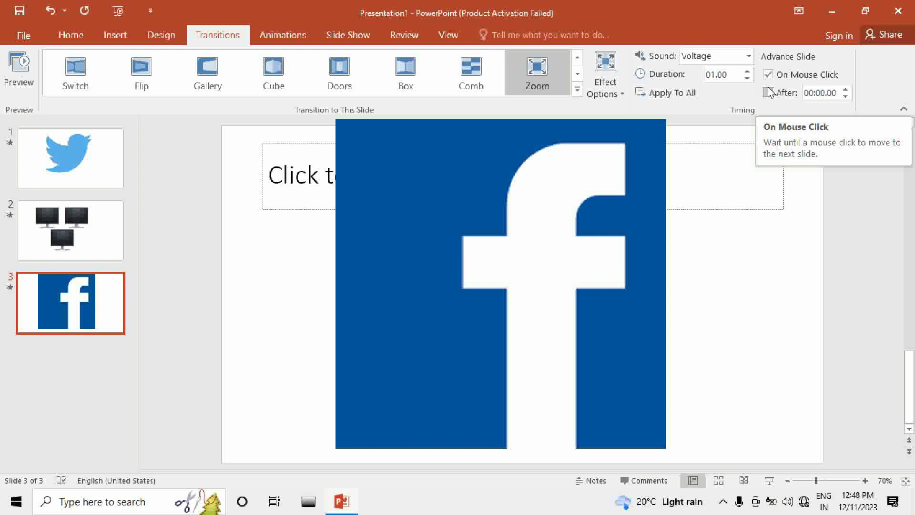
Step: Make the Twitter slide advance after 00:01.00 with On Mouse Click turned off
{"action": "left_click", "coordinate": [768, 92]}
{"action": "left_click", "coordinate": [769, 75]}
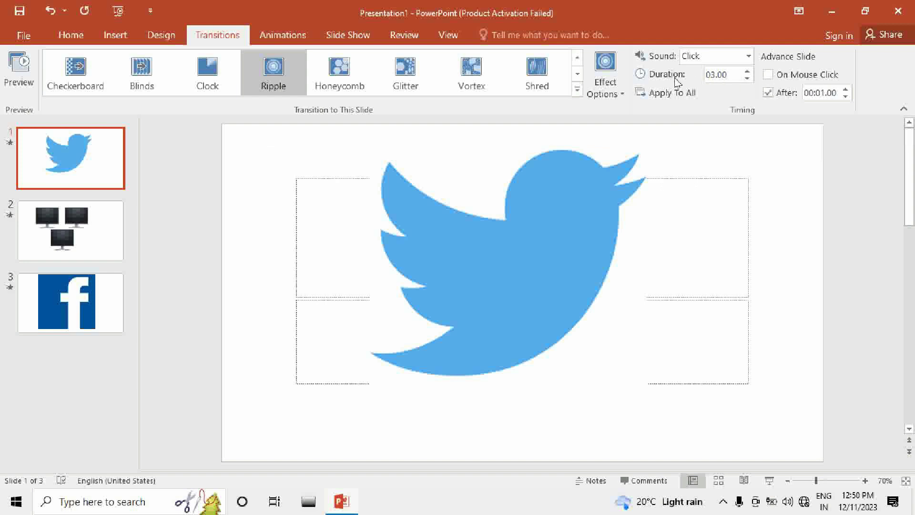
{"action": "left_click", "coordinate": [768, 93]}
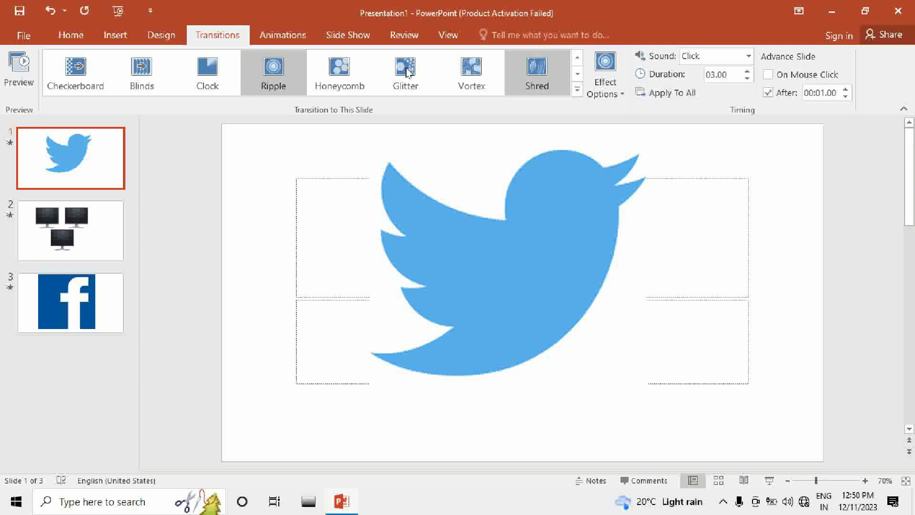
{"action": "left_click", "coordinate": [335, 35]}
Step: Play the slide show from the first slide and exit at the end-of-show screen
{"action": "left_click", "coordinate": [21, 67]}
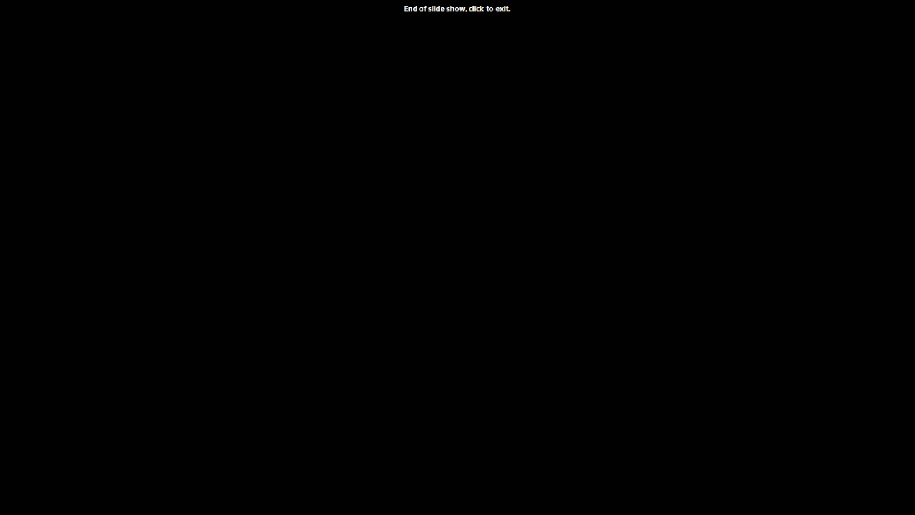
{"action": "left_click", "coordinate": [221, 74]}
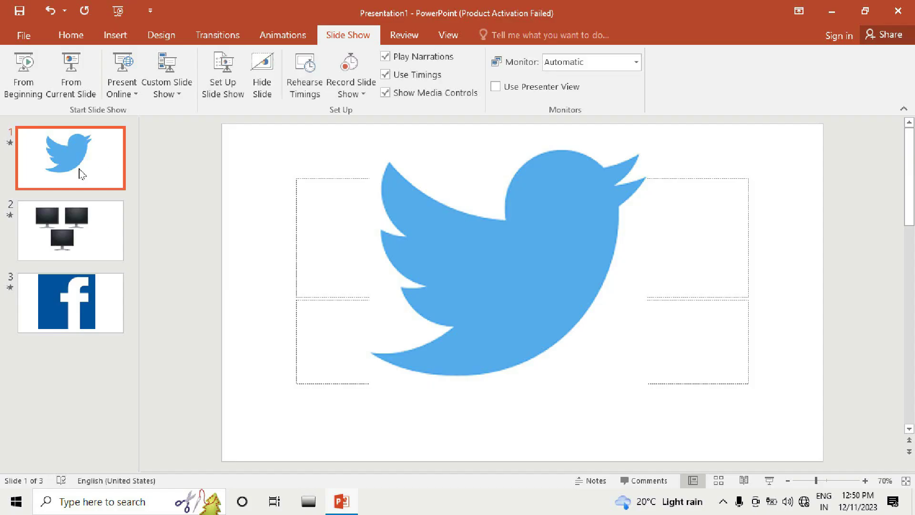
Step: Restore On Mouse Click advance for the Twitter slide and clear the After timing
{"action": "left_click", "coordinate": [233, 34]}
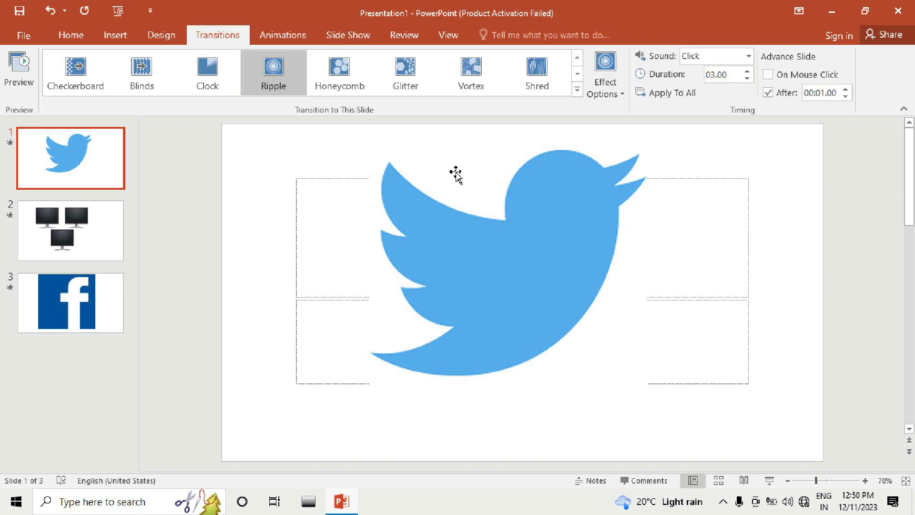
{"action": "left_click", "coordinate": [689, 95]}
{"action": "left_click", "coordinate": [767, 92]}
{"action": "left_click", "coordinate": [767, 92]}
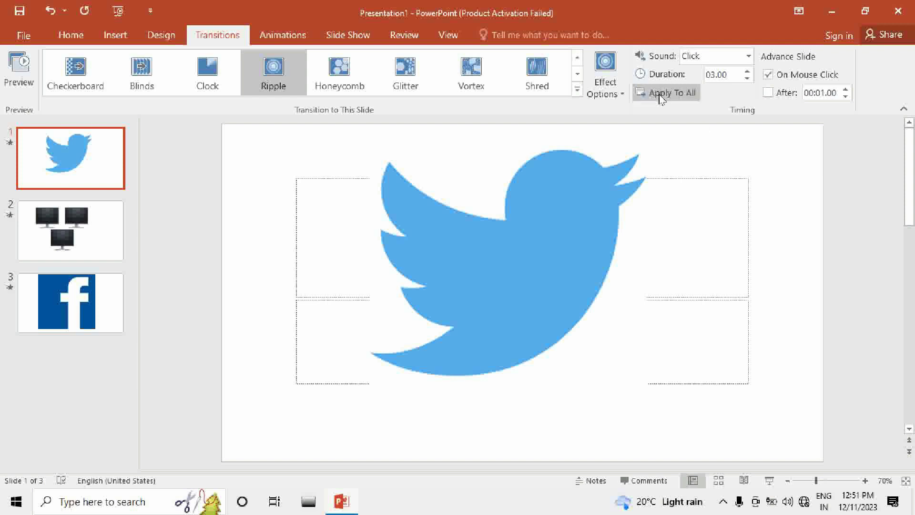
{"action": "left_click", "coordinate": [295, 38]}
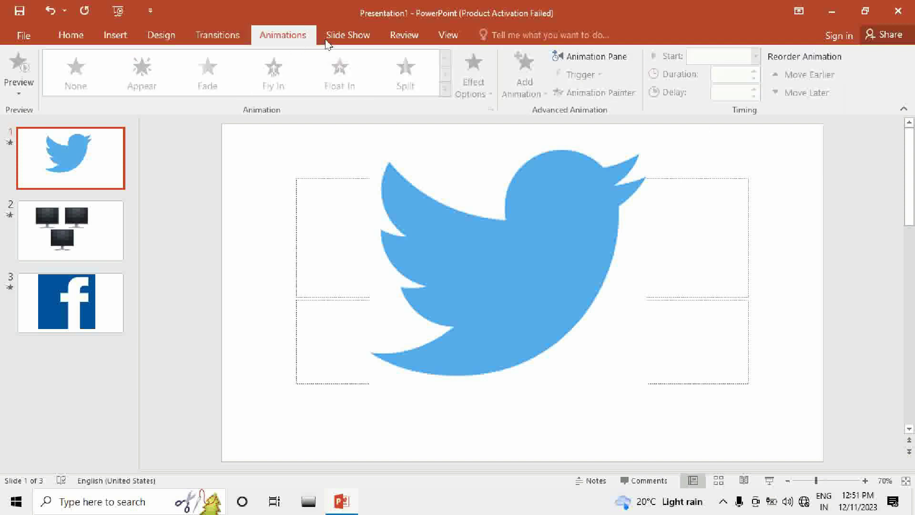
{"action": "left_click", "coordinate": [328, 38]}
{"action": "left_click", "coordinate": [24, 76]}
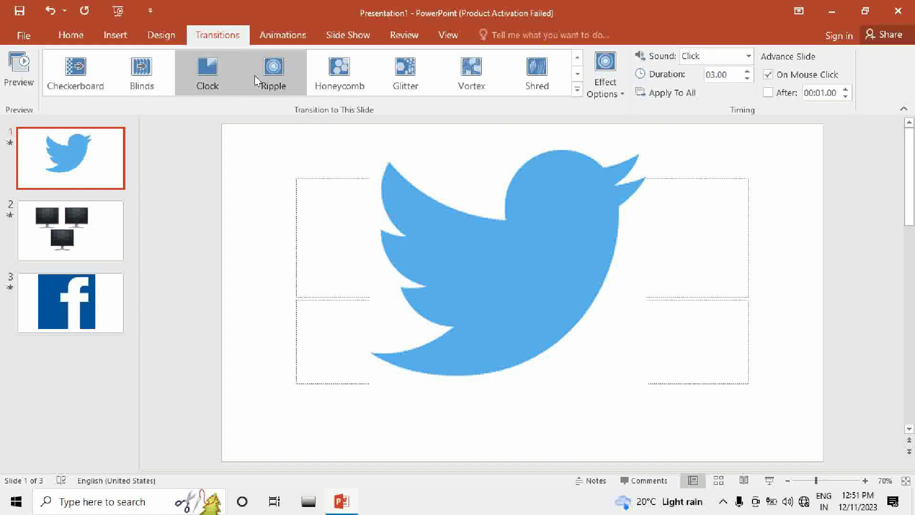
{"action": "left_click", "coordinate": [27, 72]}
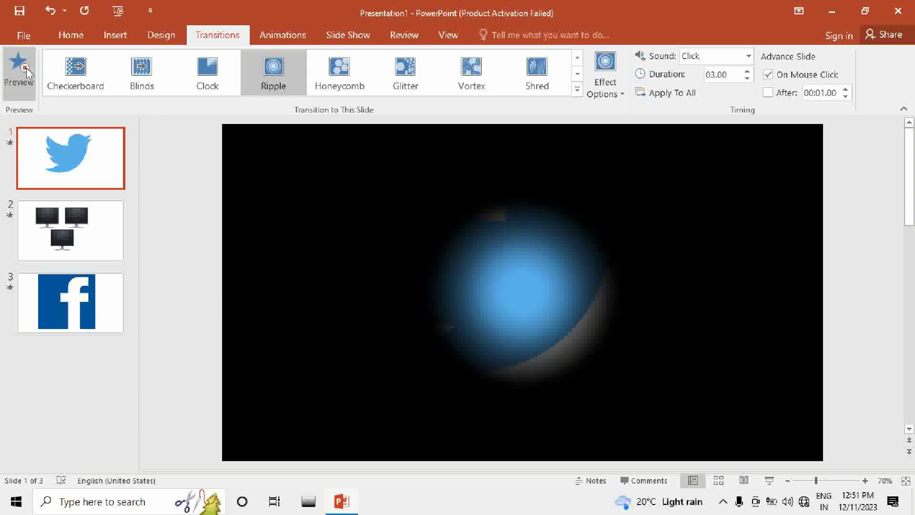